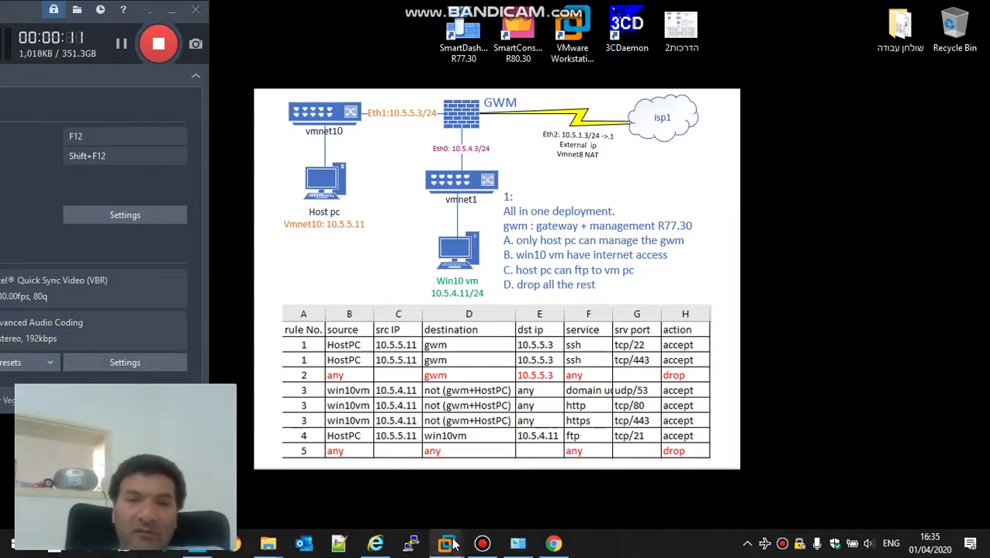
Step: Open the gwm virtual machine console, then hide the VM manager
mouse_move(447, 544)
click(298, 485)
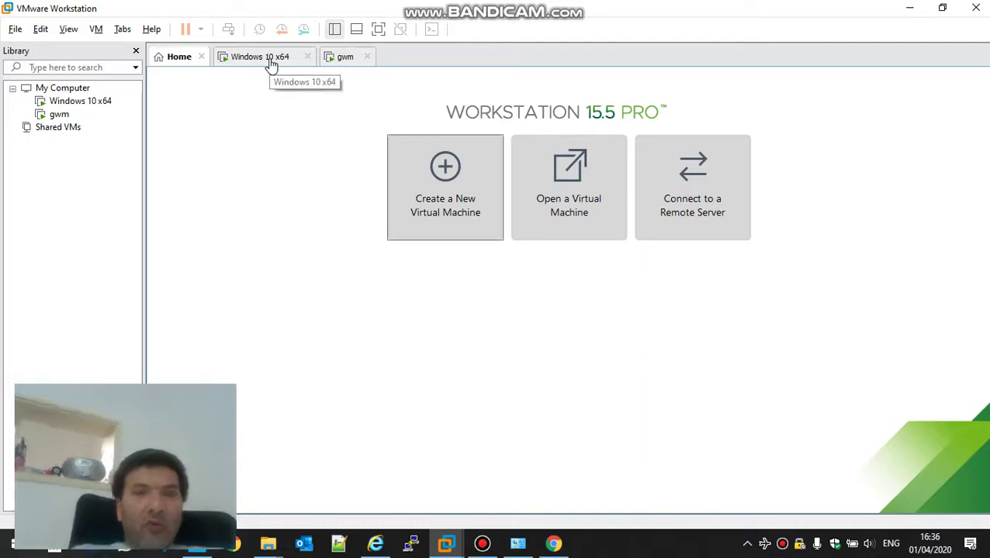
click(344, 60)
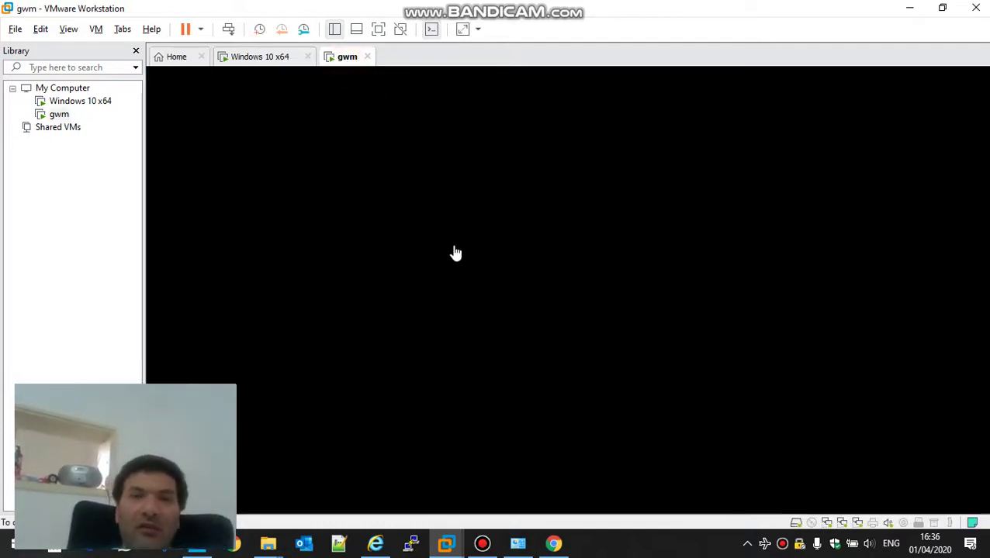
click(909, 8)
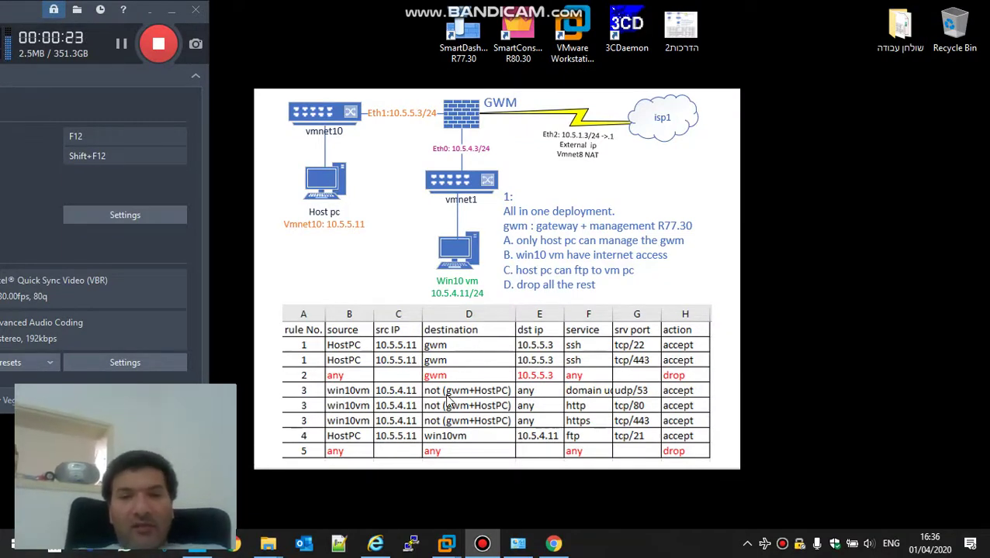
Step: Log back in to the gwm Gaia Portal as admin and open the CPUSE upgrades Status and Actions page
click(375, 547)
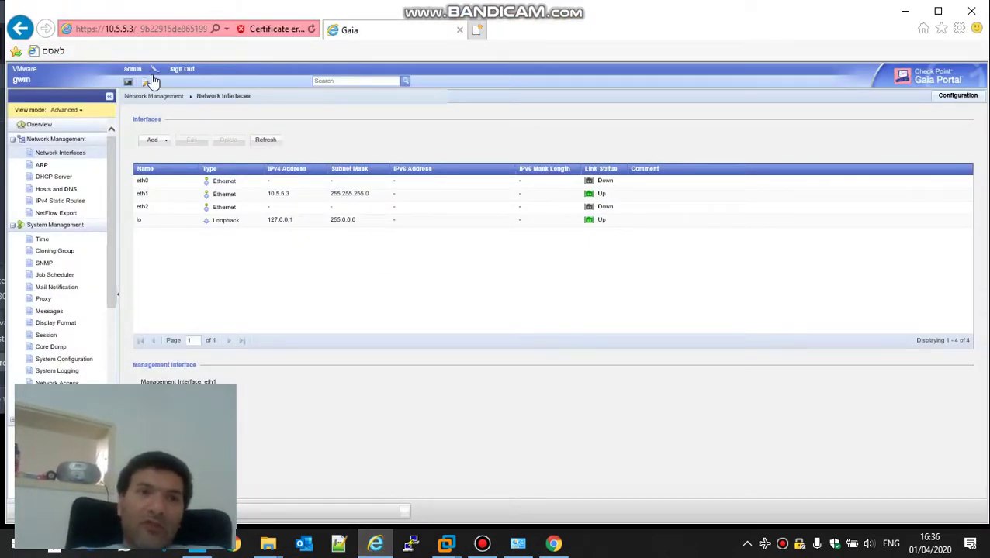
click(181, 69)
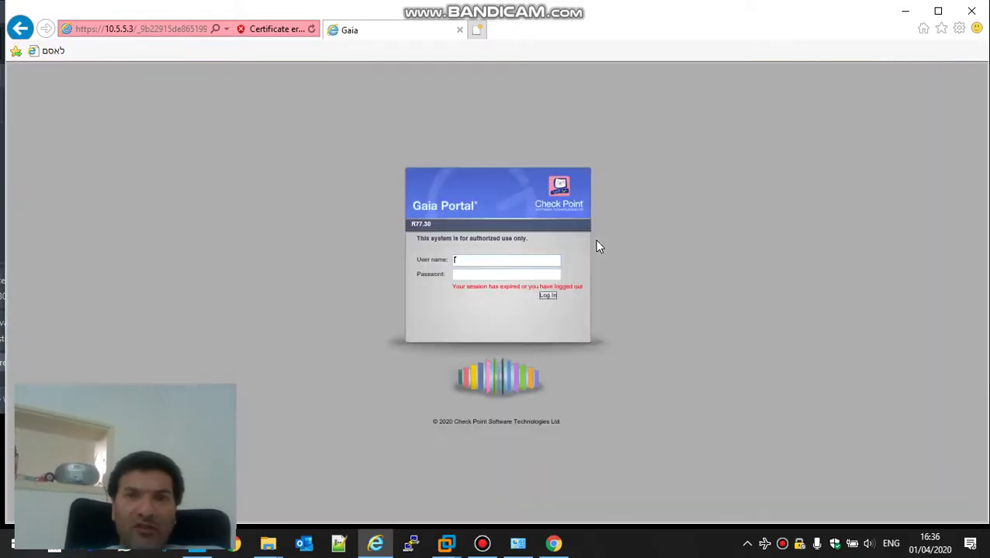
text(admin)
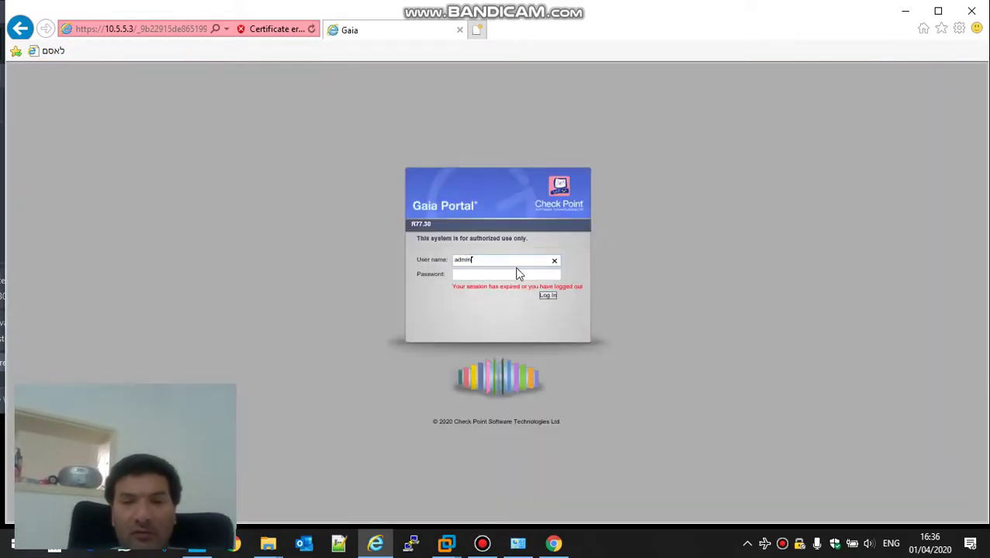
key(Tab)
text(*****)
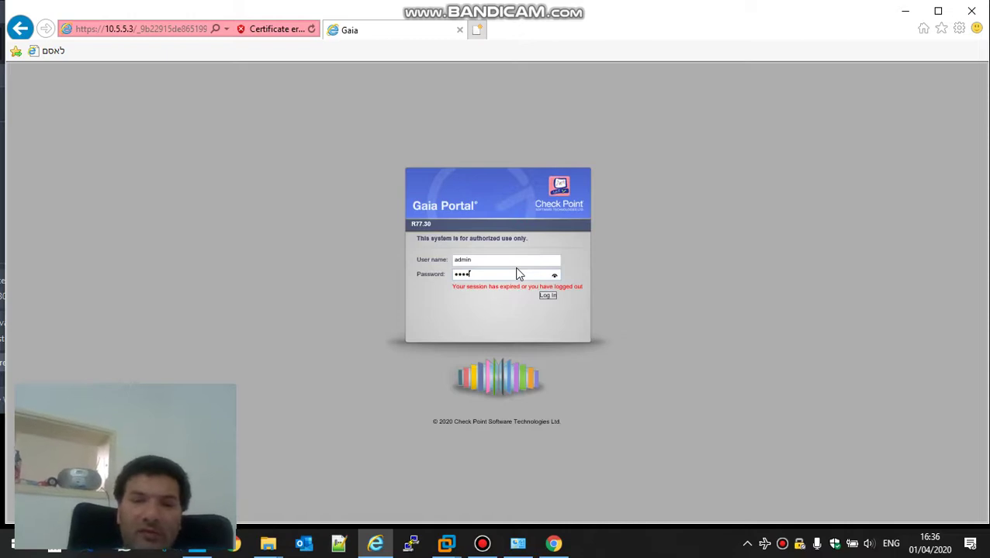
text(**)
key(Return)
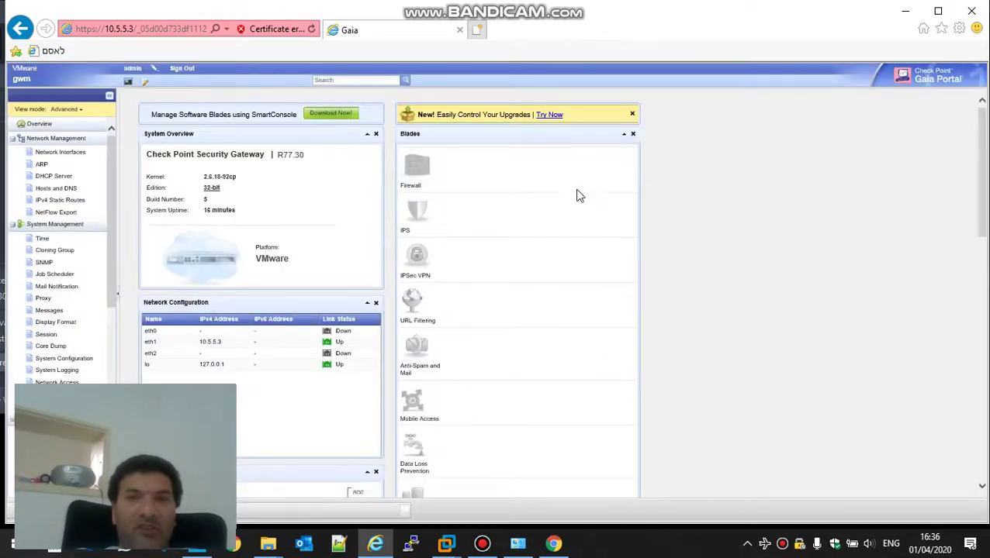
click(553, 115)
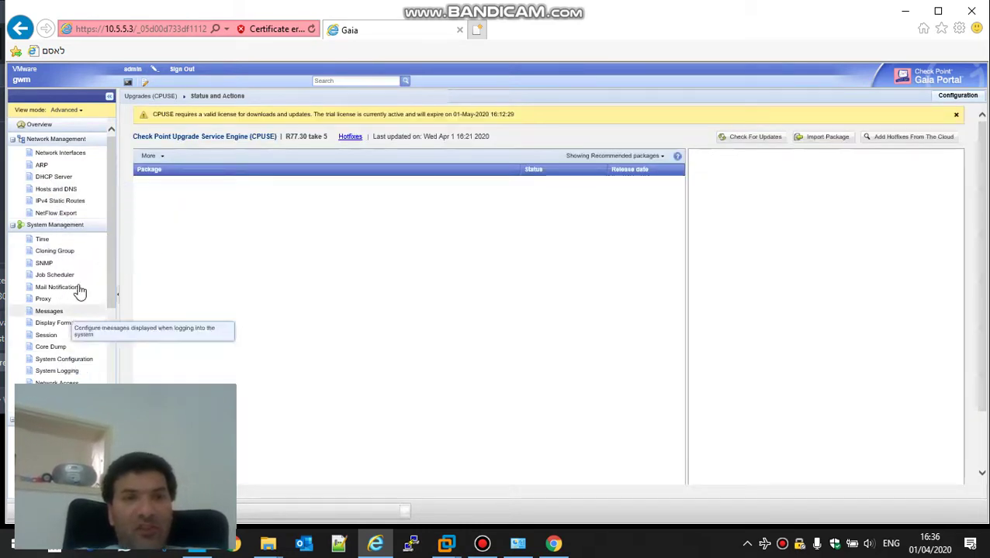
click(48, 158)
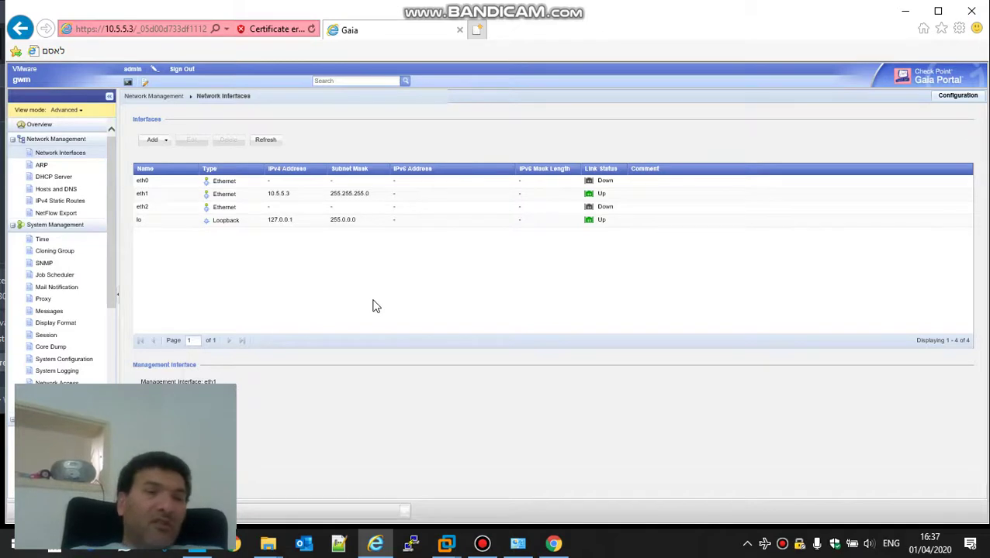
click(34, 125)
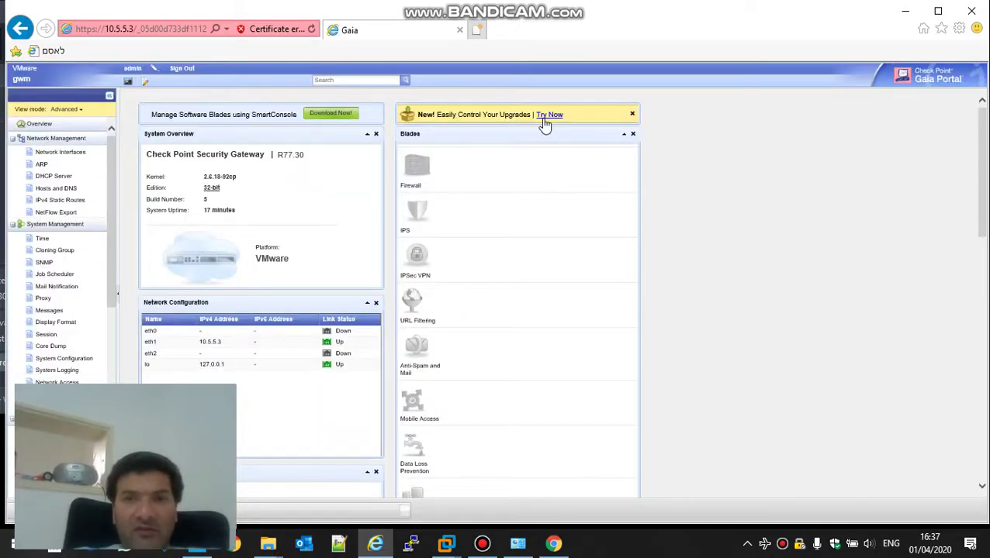
click(549, 115)
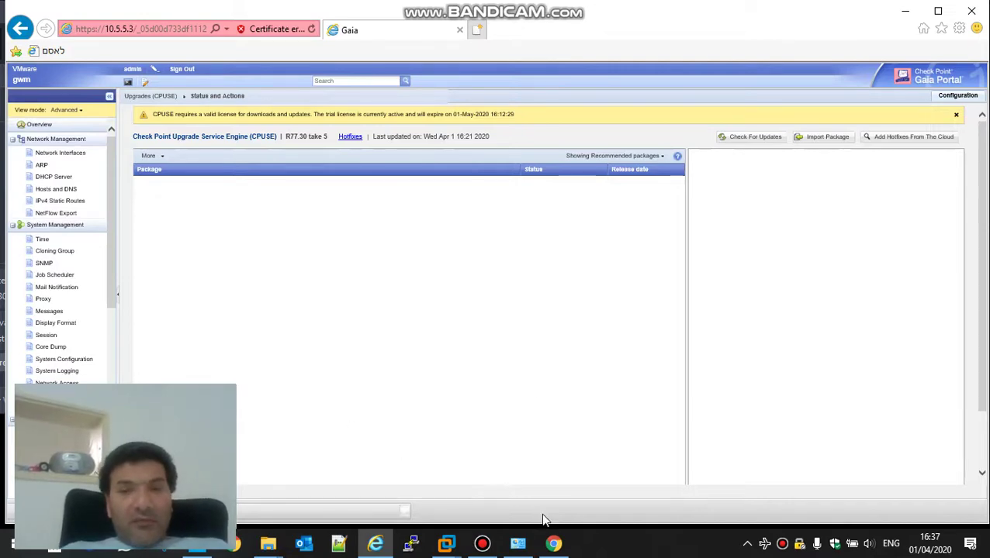
click(553, 544)
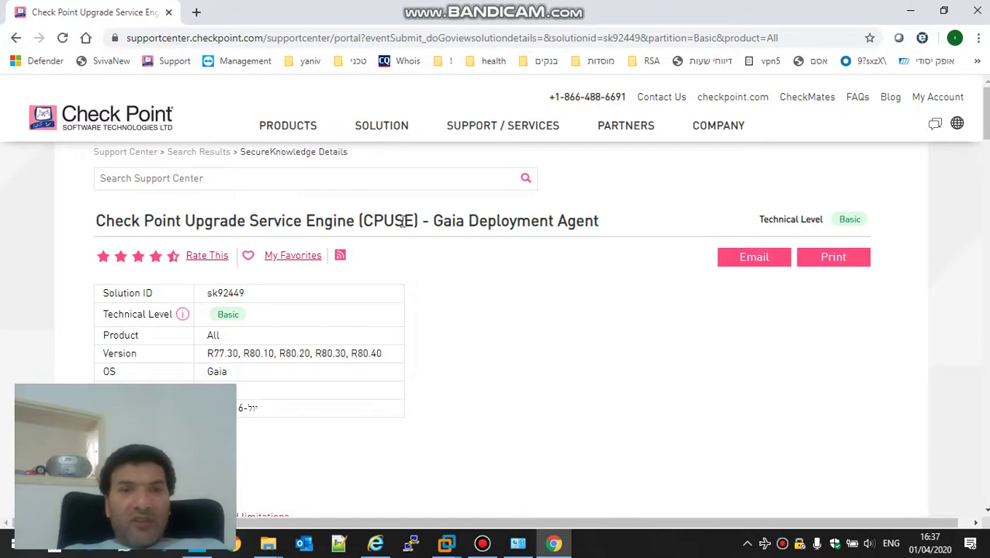
Step: Scroll the sk92449 CPUSE article to its download table, showing latest agent build 1865
scroll(501, 322, down, 2)
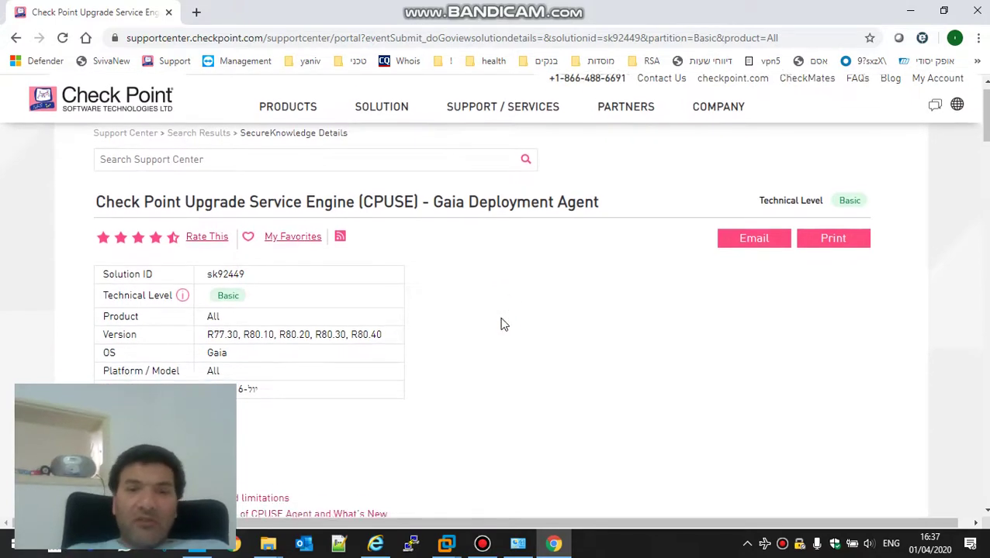
scroll(503, 326, down, 5)
scroll(503, 326, down, 2)
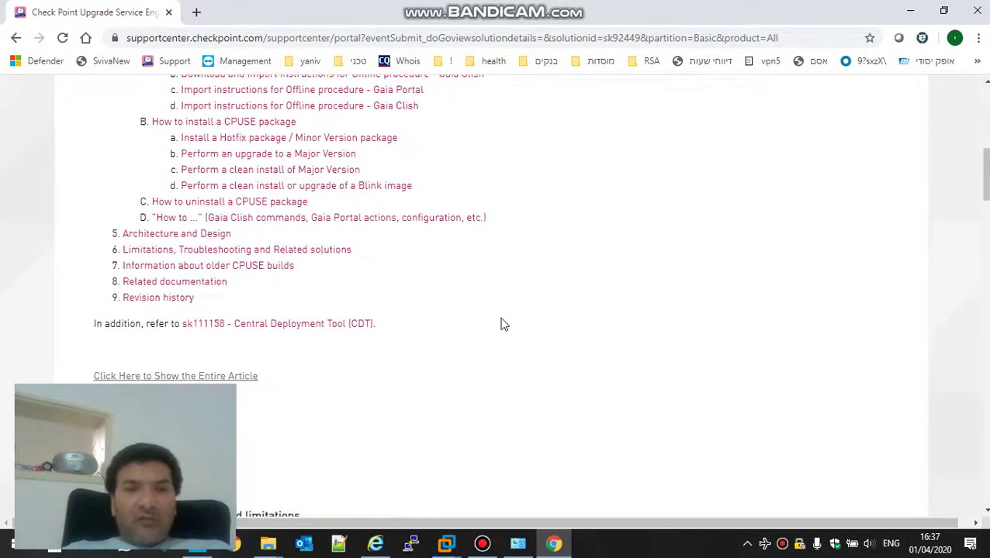
scroll(502, 325, down, 2)
scroll(501, 324, down, 1)
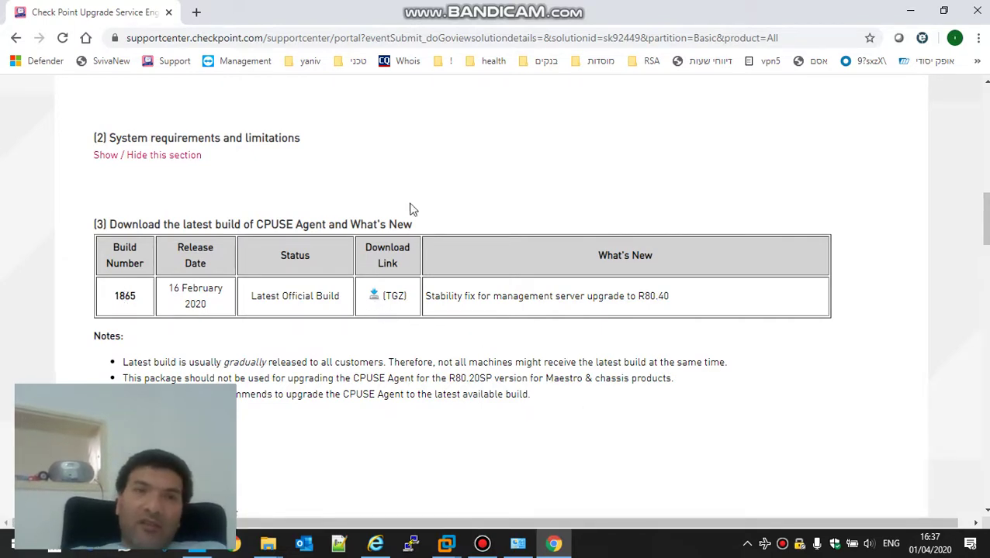
Step: Load the Support Center portal home page in a new tab and start a site search
click(203, 14)
click(163, 61)
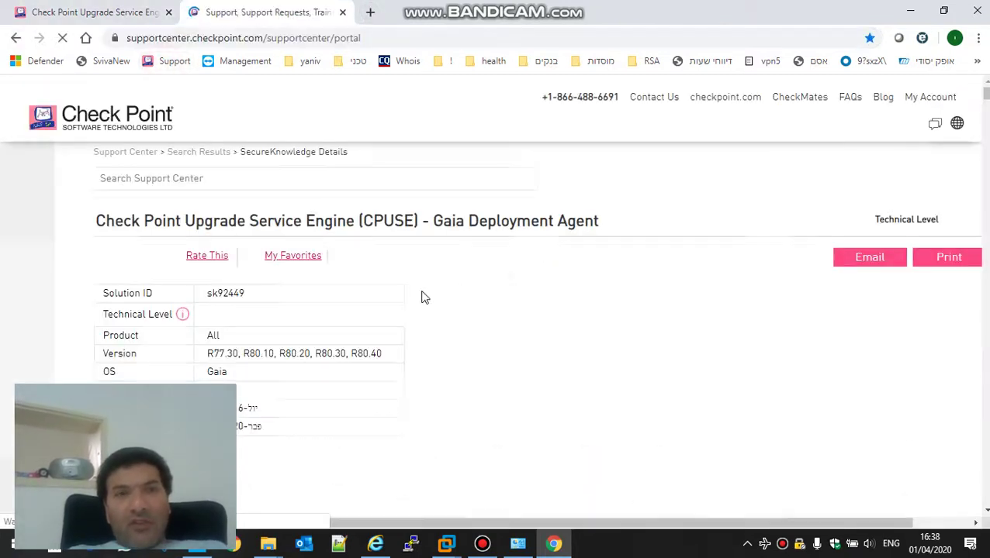
click(269, 180)
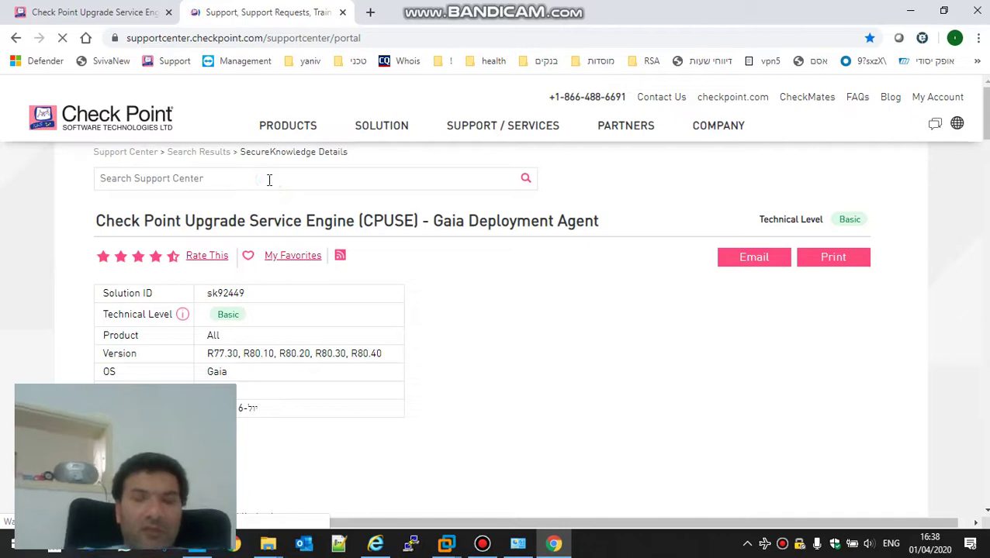
Step: Search the Support Center for 'hfa' and open the sk98028 Jumbo Hotfix Accumulator FAQ
text(hfa)
key(Return)
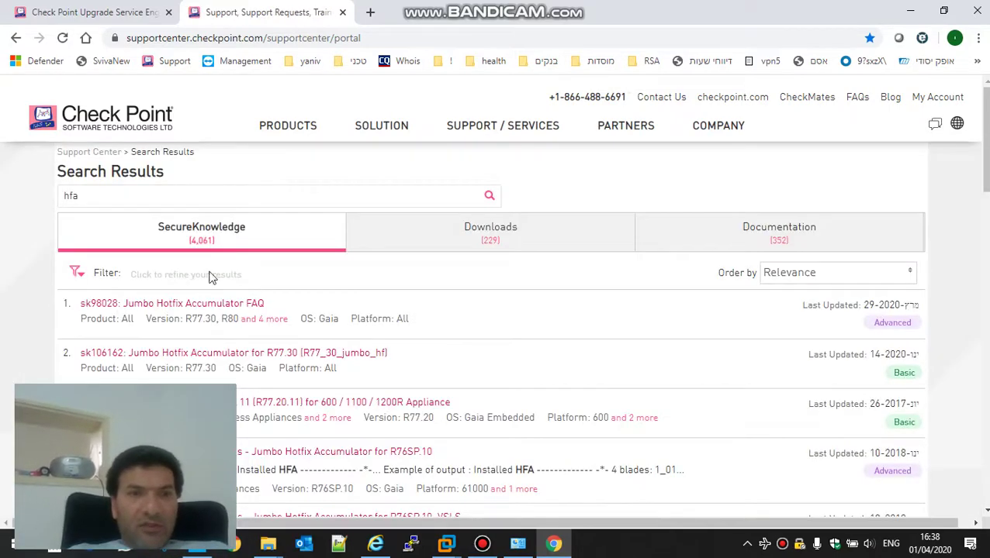
click(205, 304)
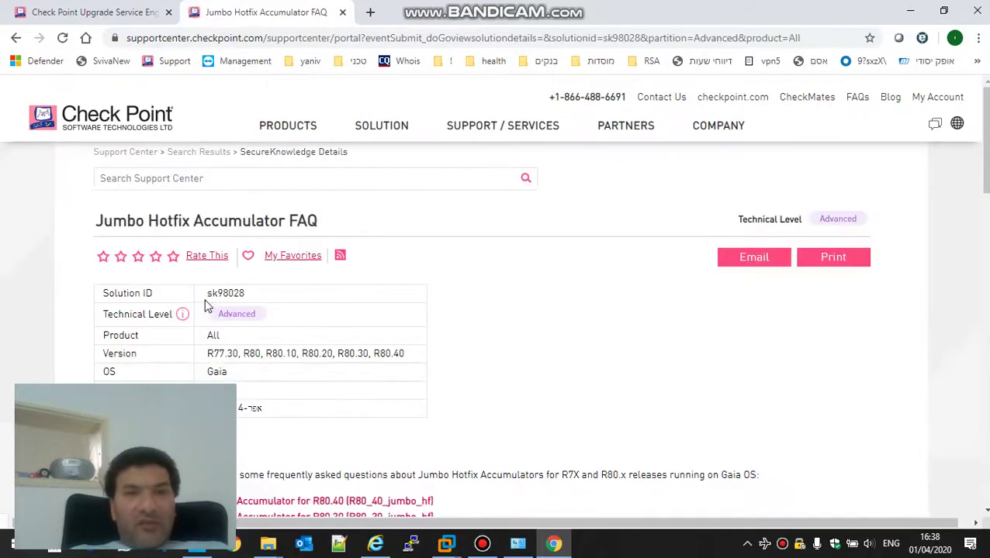
scroll(541, 321, down, 1)
scroll(541, 321, down, 1)
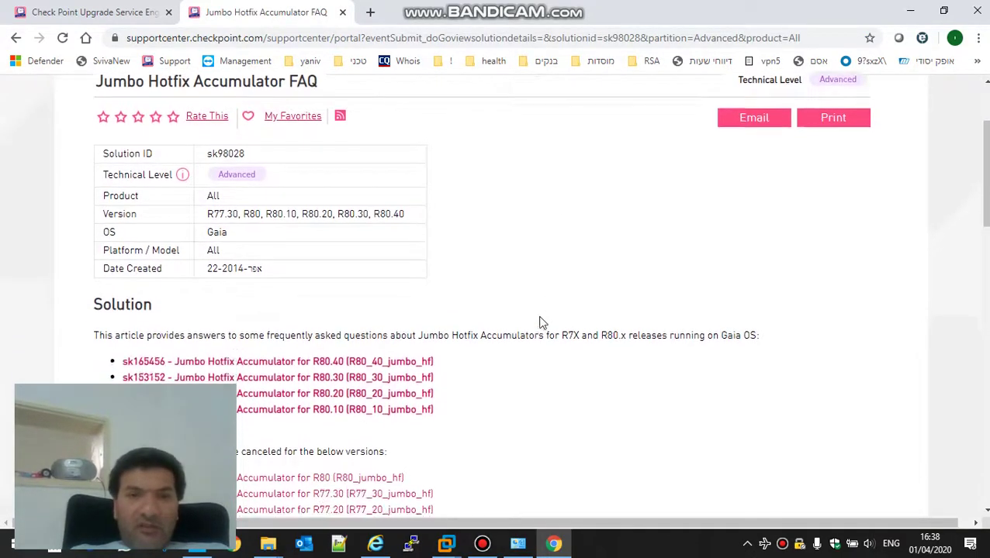
scroll(541, 321, down, 1)
scroll(541, 323, down, 1)
scroll(541, 322, down, 1)
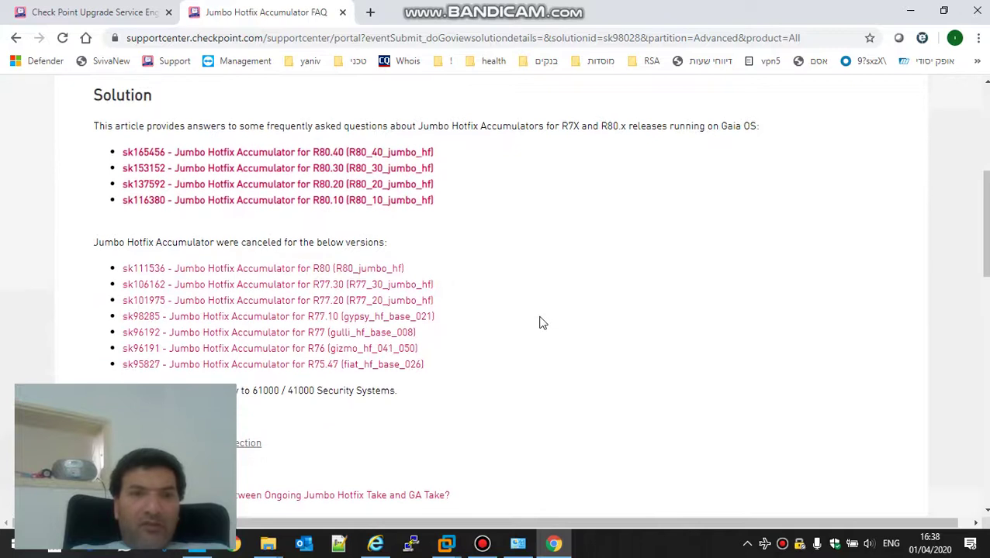
Step: Open the sk106162 R77.30 Jumbo Hotfix article in a new tab and find the Take_351 GA release
click(330, 287)
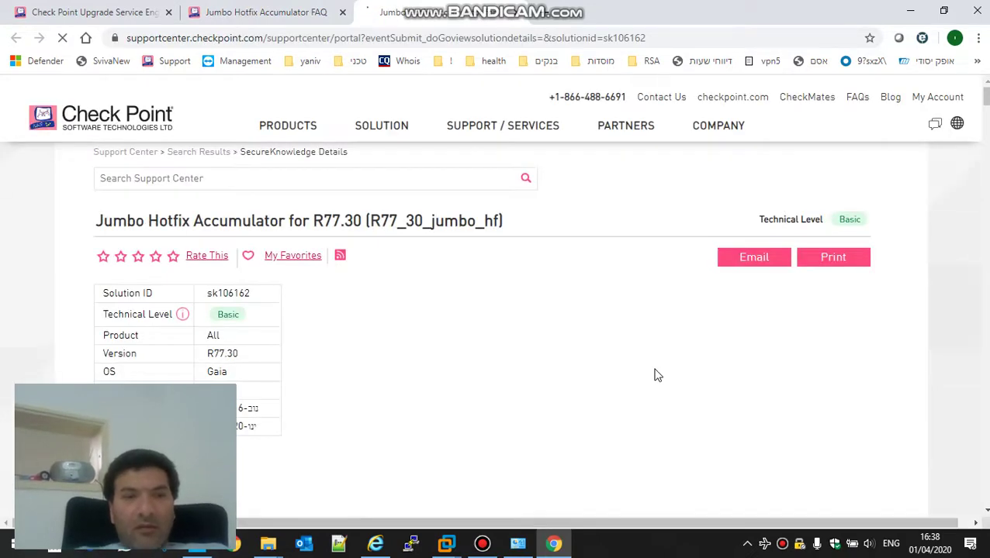
scroll(654, 373, down, 1)
scroll(656, 370, down, 4)
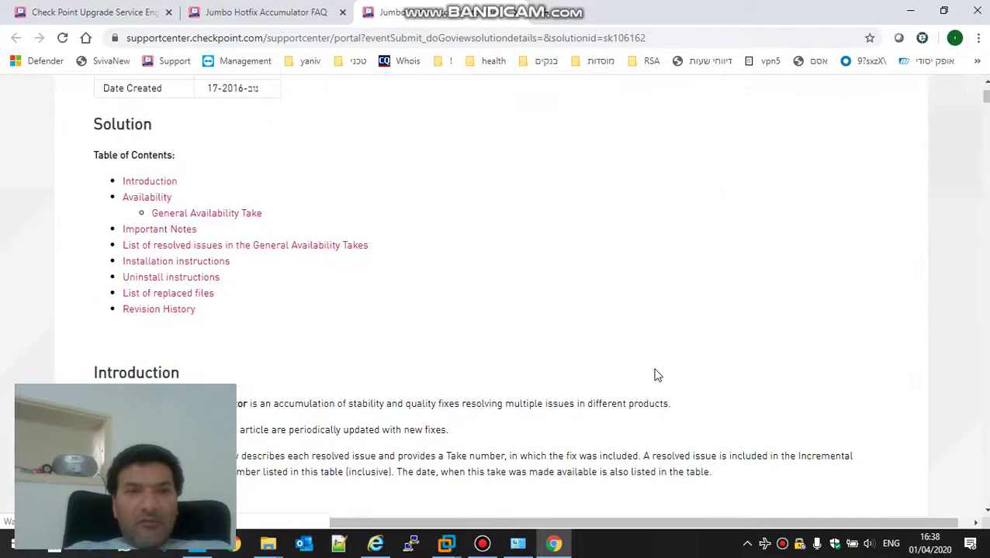
scroll(656, 370, down, 1)
scroll(655, 373, down, 4)
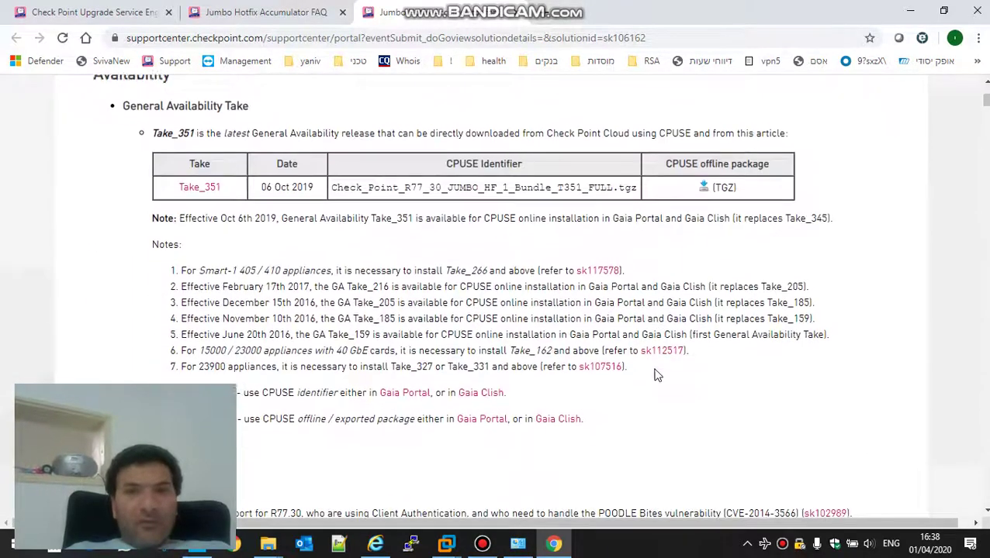
scroll(654, 375, up, 1)
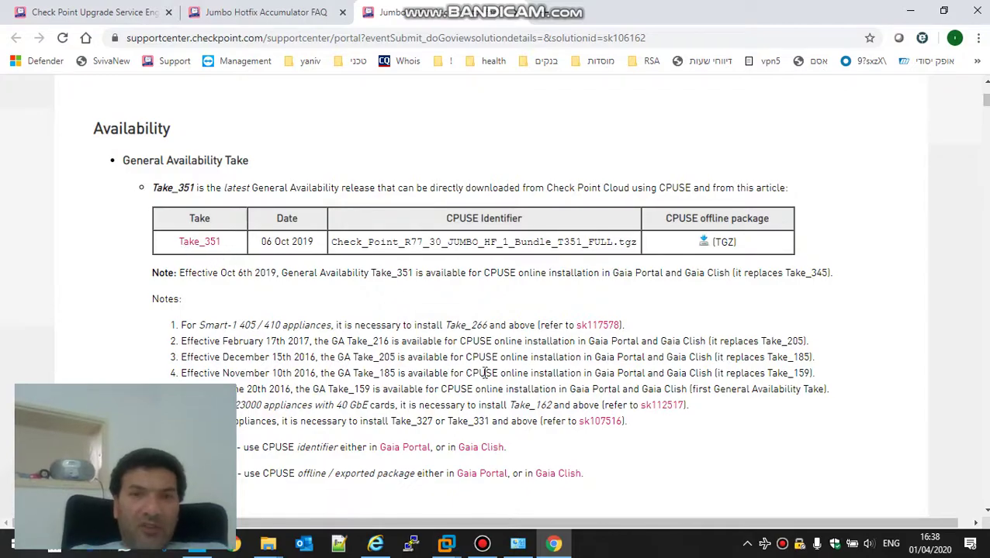
scroll(390, 320, down, 3)
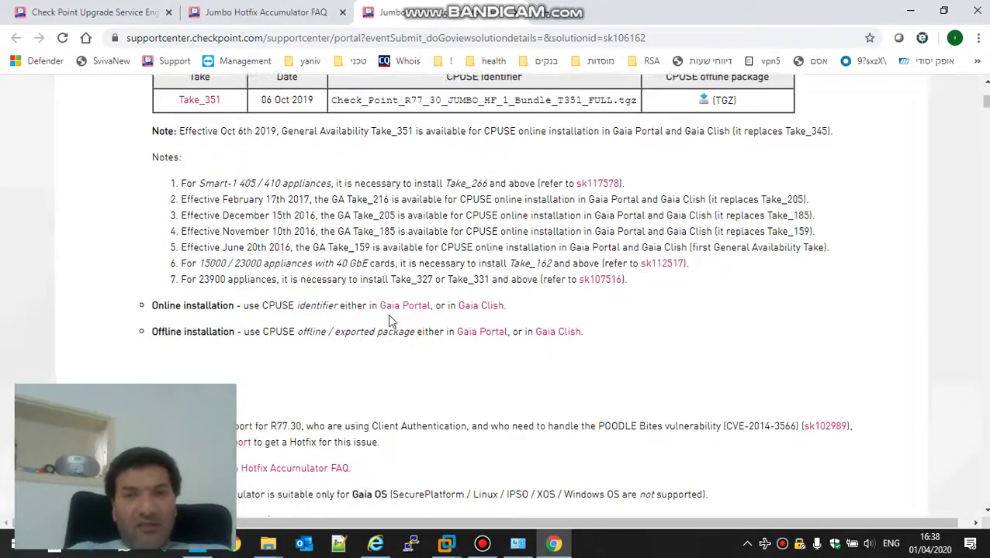
scroll(390, 319, down, 5)
scroll(390, 319, down, 3)
scroll(390, 320, down, 3)
scroll(390, 320, down, 5)
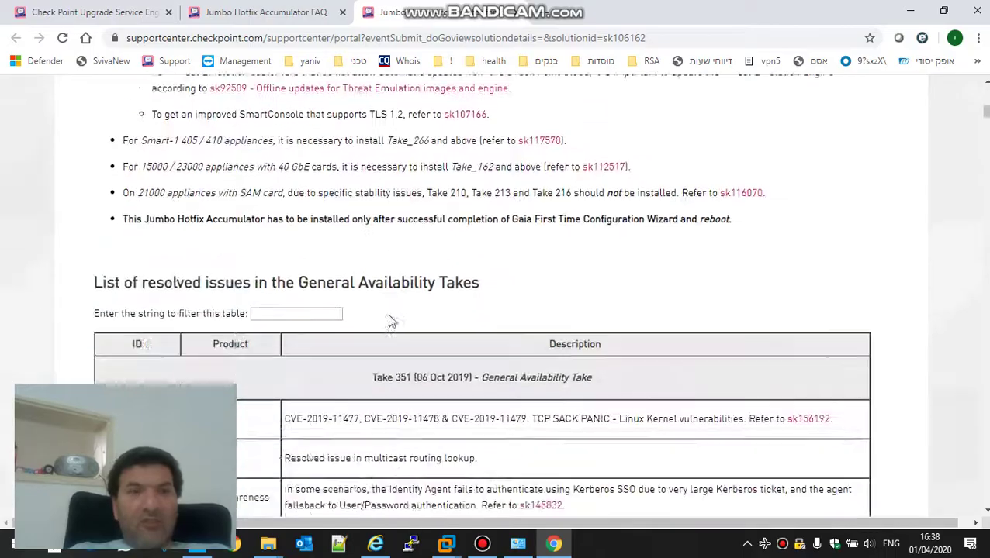
scroll(390, 319, down, 5)
scroll(390, 314, up, 1)
scroll(390, 314, up, 4)
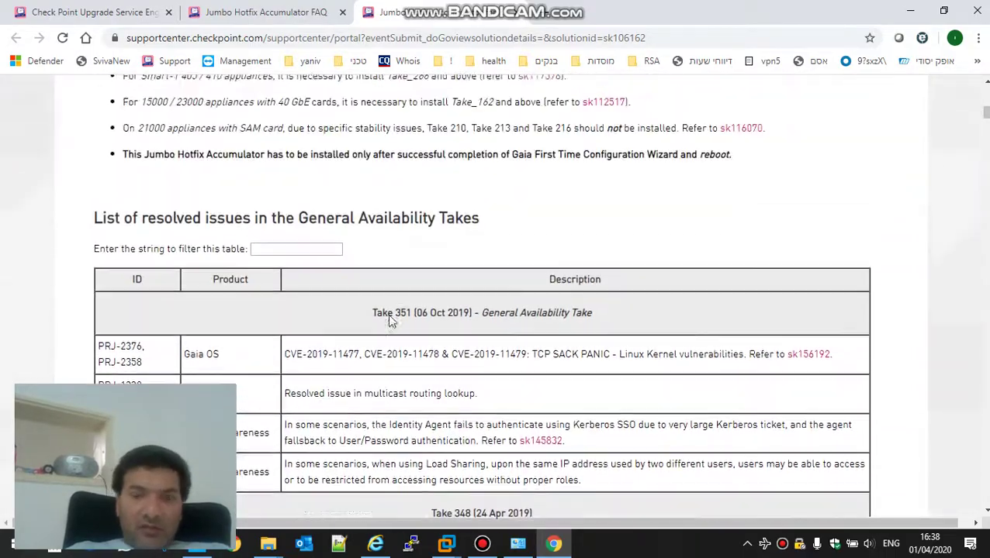
scroll(390, 314, up, 5)
scroll(390, 314, up, 5)
scroll(390, 315, up, 6)
scroll(390, 314, up, 5)
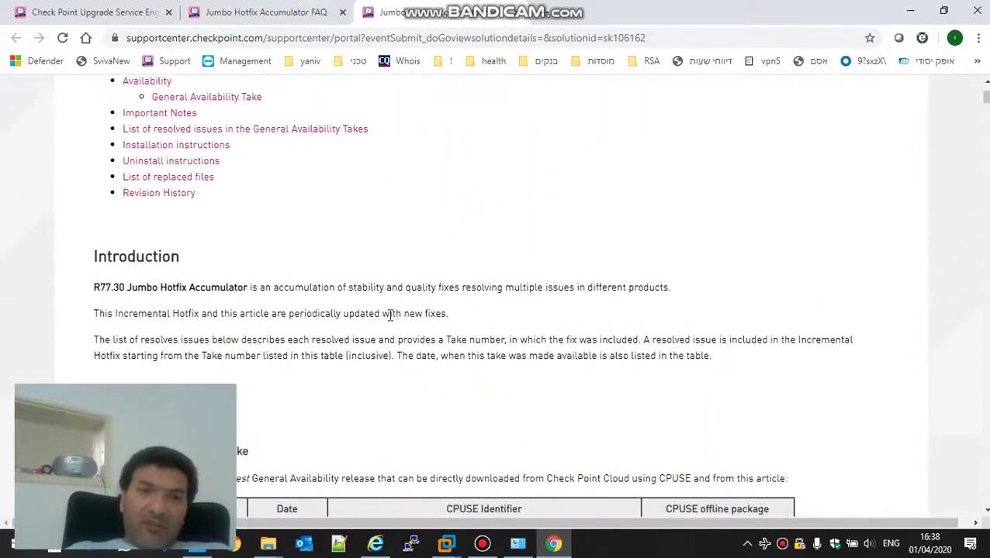
scroll(388, 316, down, 1)
scroll(390, 318, down, 1)
scroll(389, 318, down, 1)
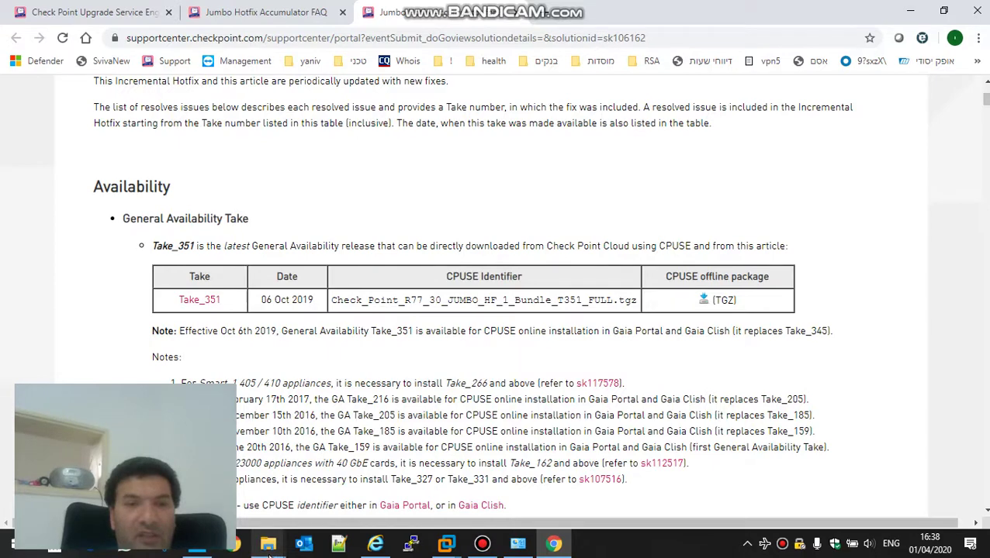
click(267, 546)
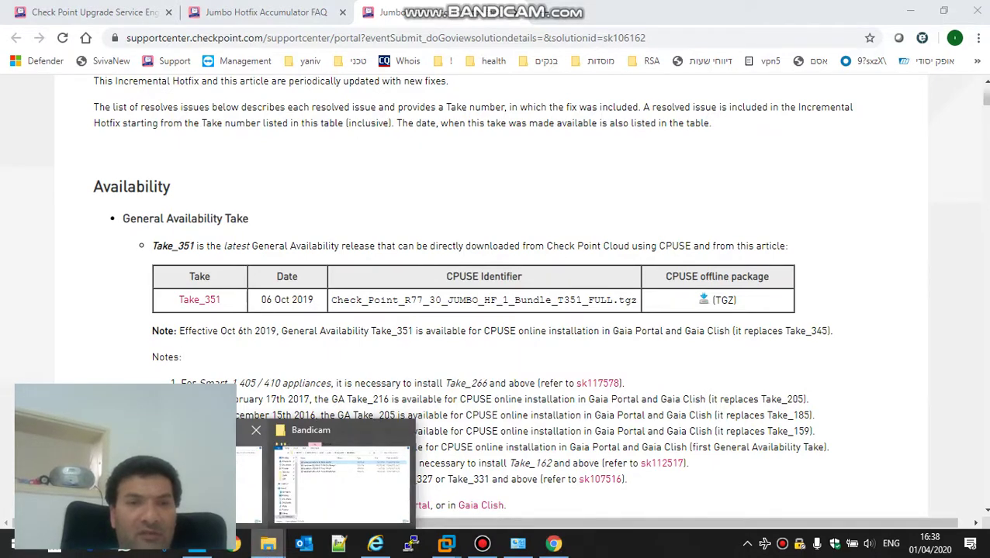
Step: Browse Downloads\CP in File Explorer with a widened Name column to review the R77.30, R80.30, SmartConsole and VPN files
click(232, 481)
click(242, 199)
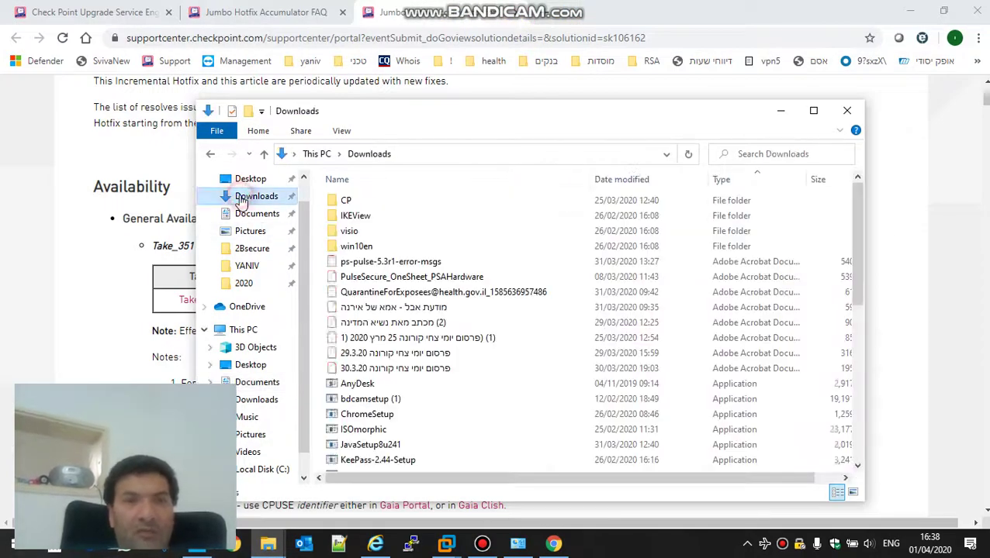
double_click(335, 202)
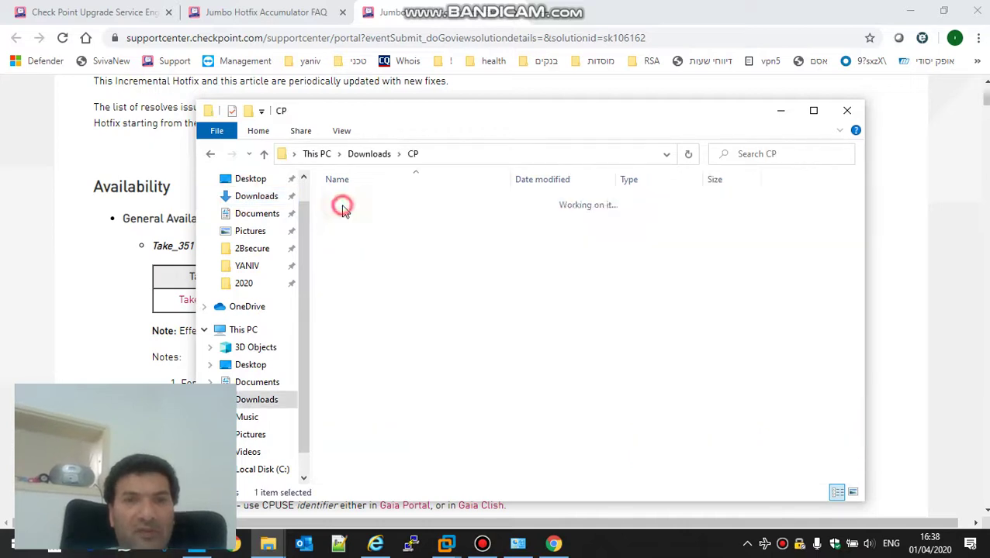
drag(511, 180, 599, 198)
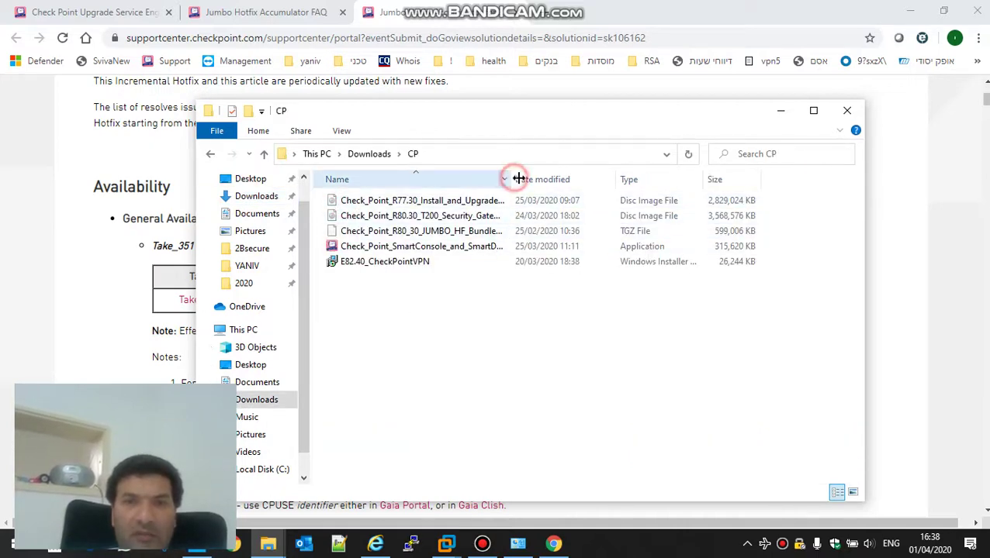
click(512, 233)
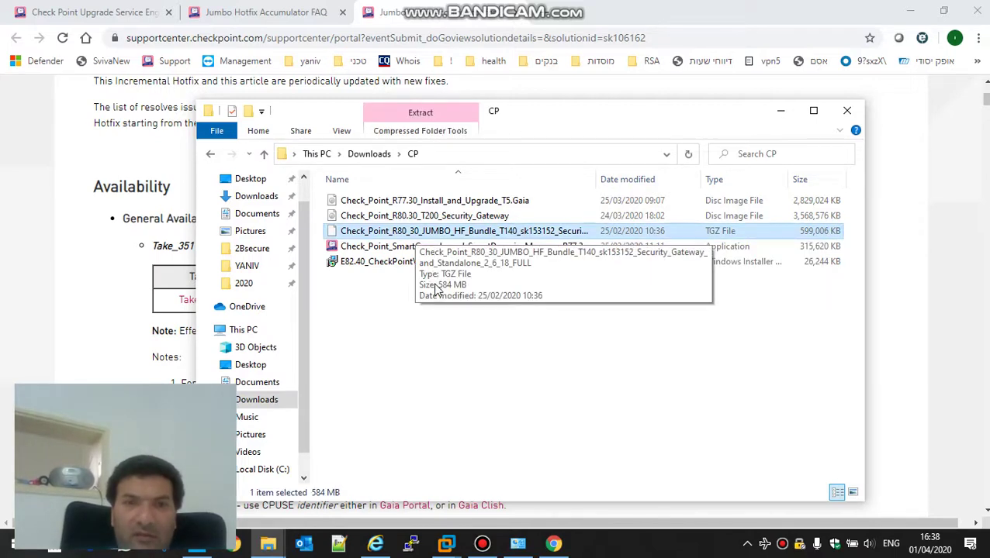
click(367, 154)
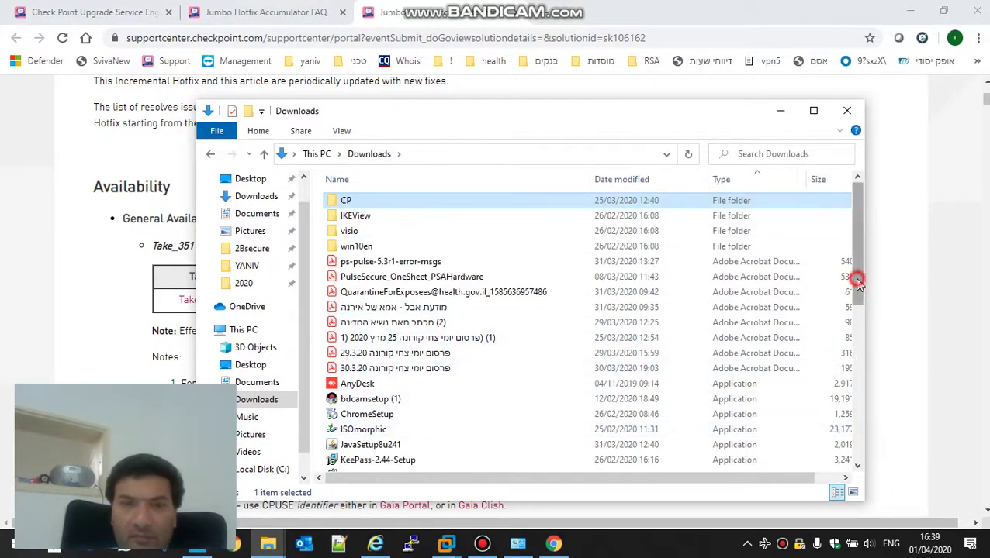
drag(857, 285, 862, 320)
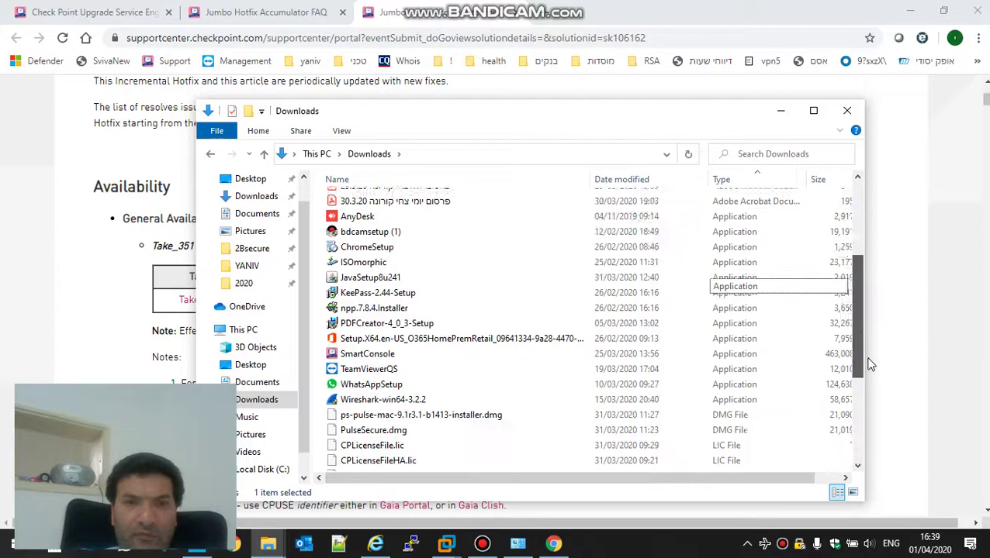
drag(862, 321, 882, 470)
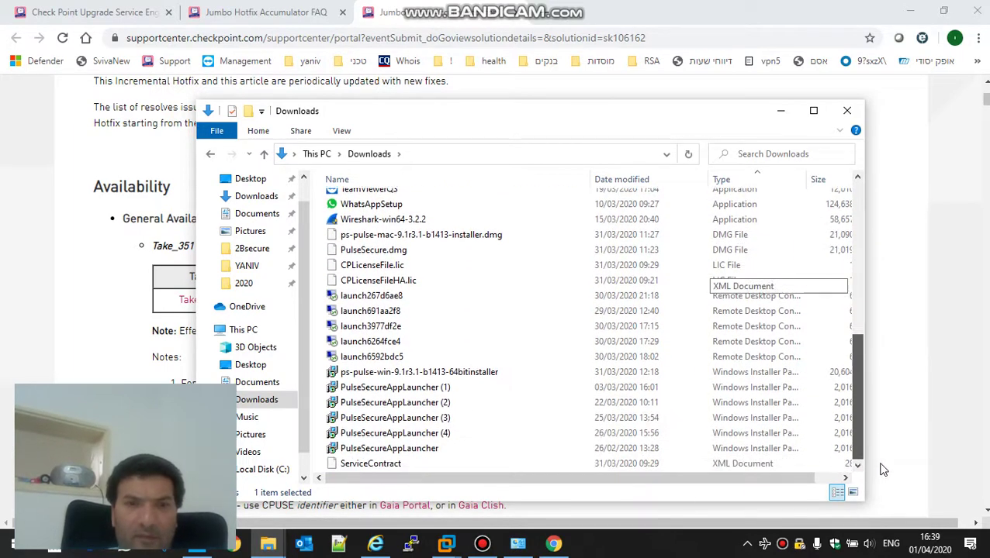
drag(881, 437, 876, 347)
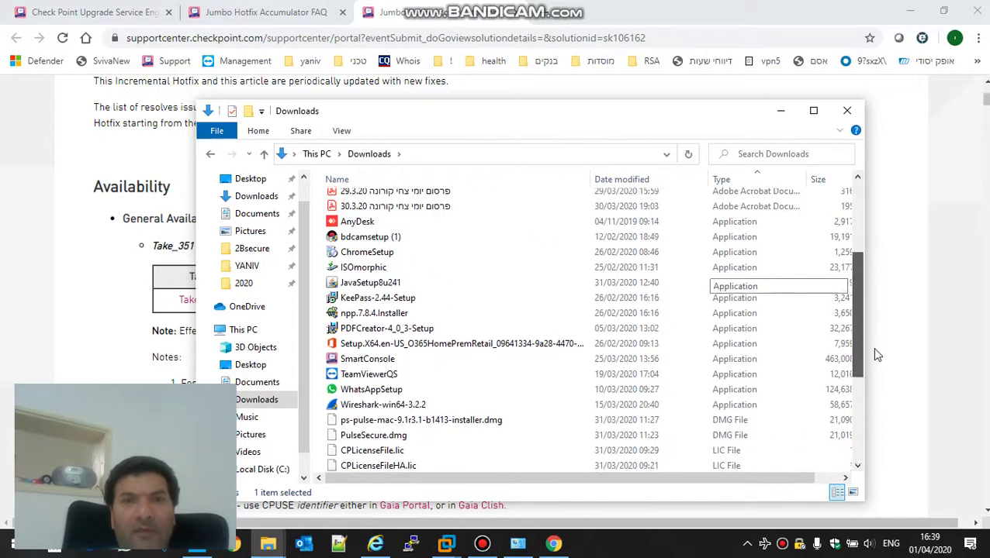
drag(874, 342, 864, 256)
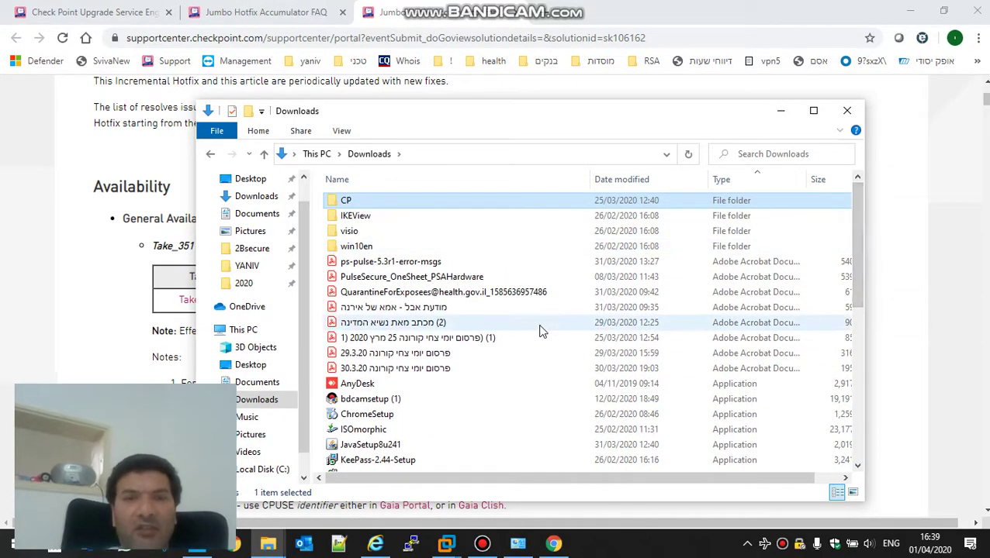
double_click(347, 200)
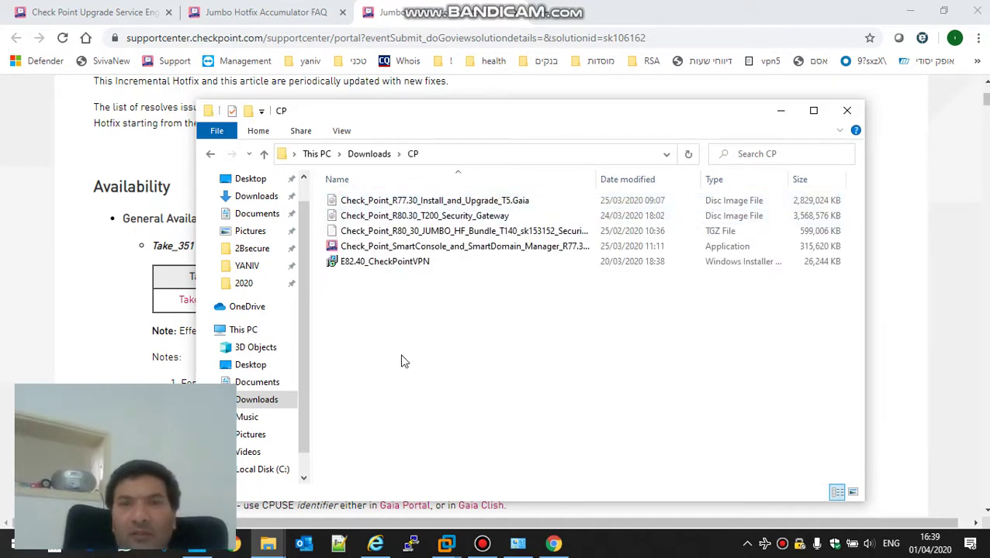
Step: Download the Take_351 TGZ from its details page and return to the CPUSE build 1865 article
click(86, 246)
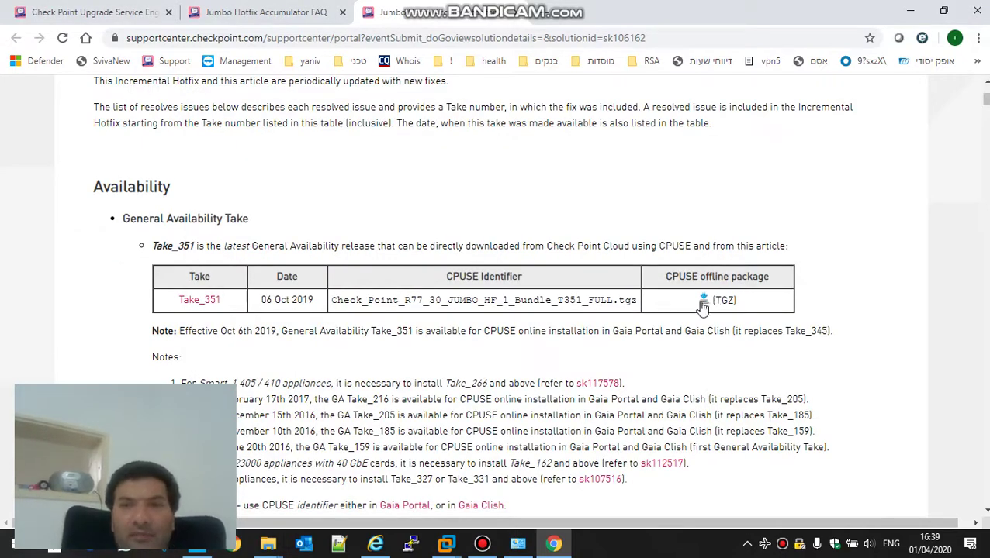
click(702, 302)
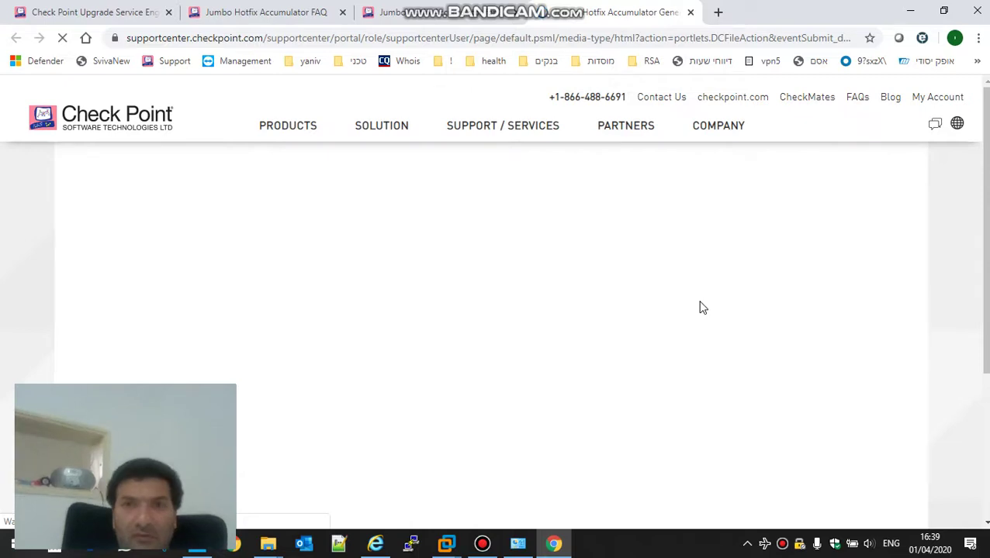
click(845, 289)
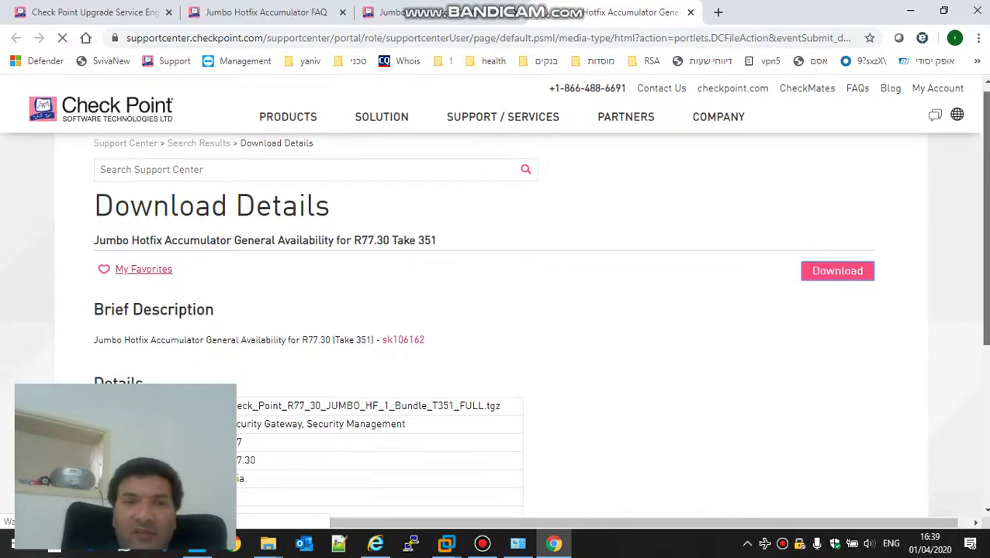
drag(982, 181, 982, 252)
scroll(395, 102, down, 1)
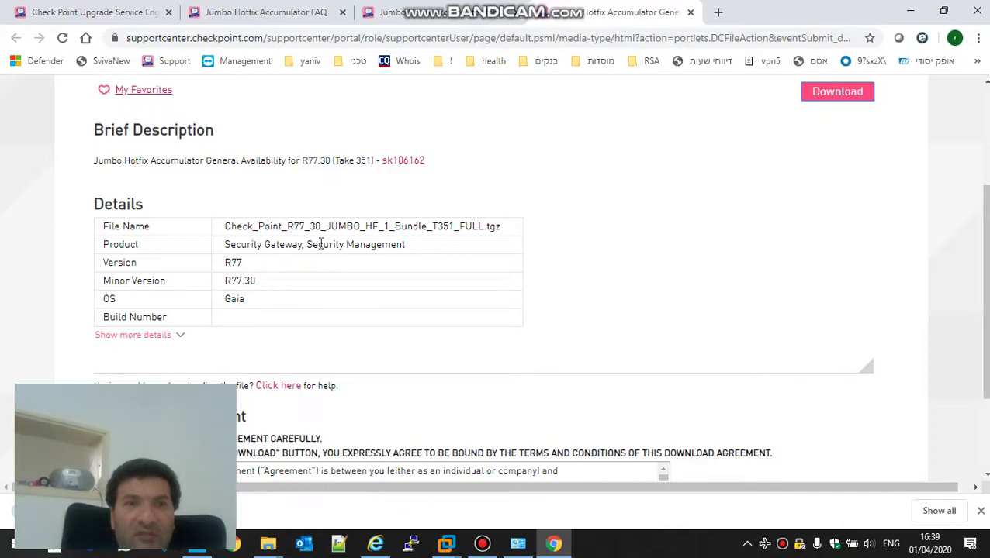
click(258, 13)
click(124, 14)
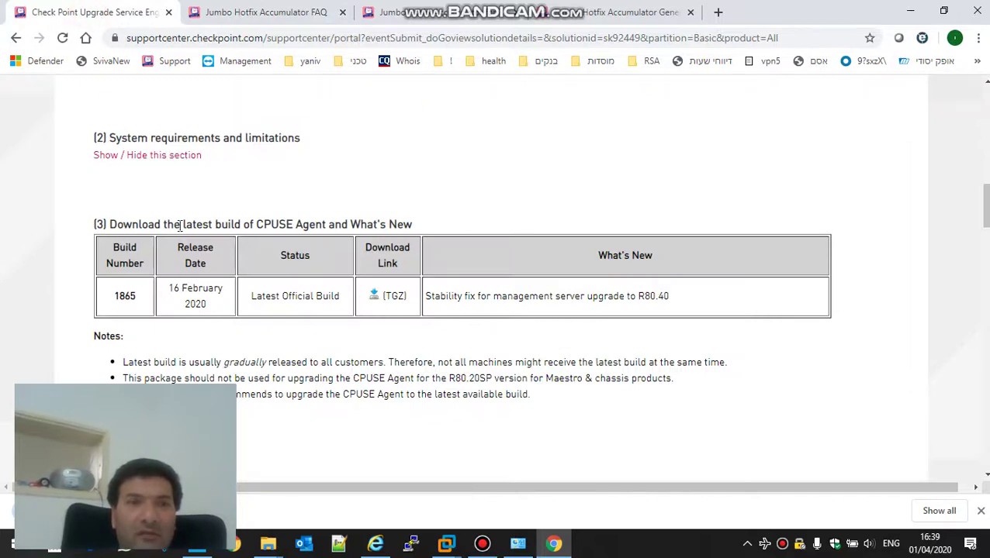
Step: Request the CPUSE agent build 1865 TGZ download and check progress in chrome://downloads
click(371, 301)
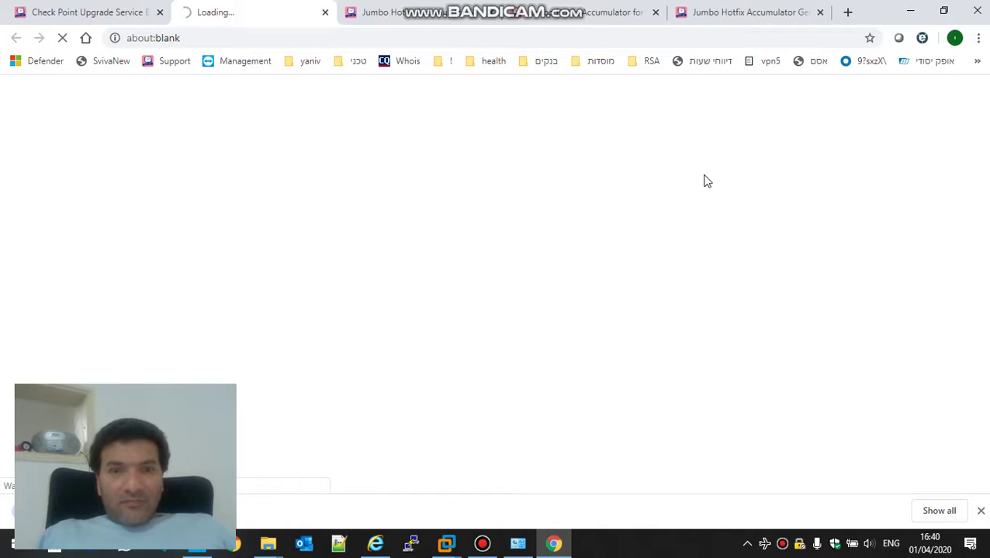
click(702, 12)
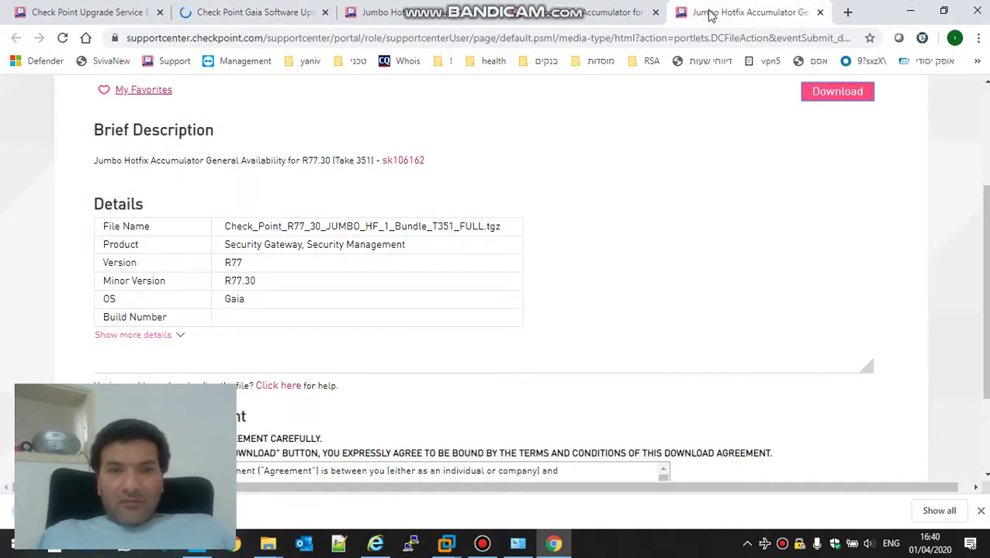
click(935, 511)
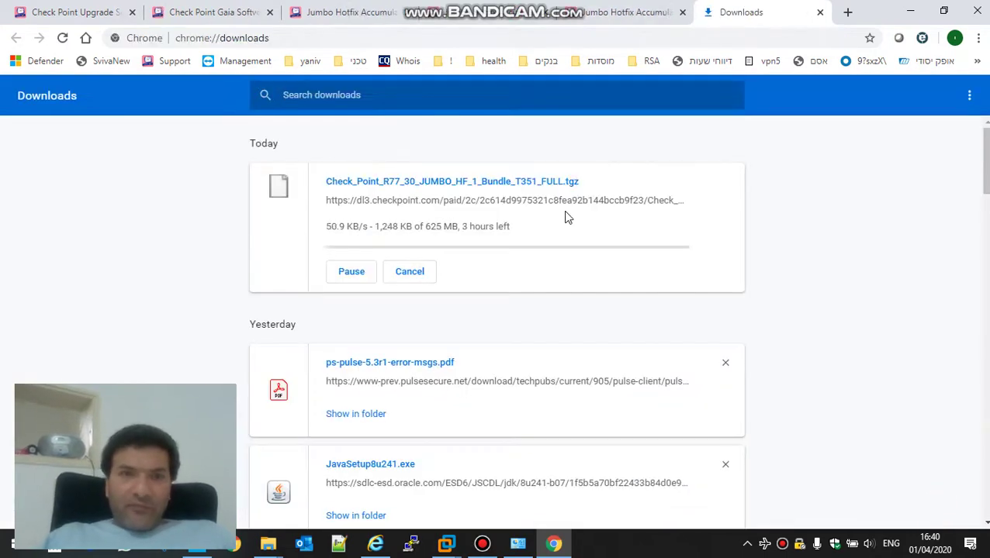
click(227, 16)
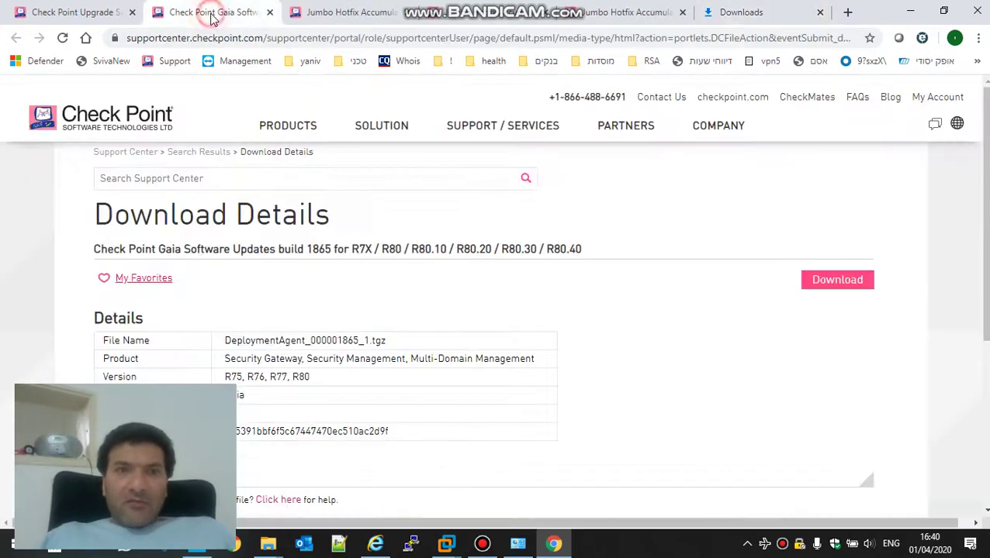
click(838, 278)
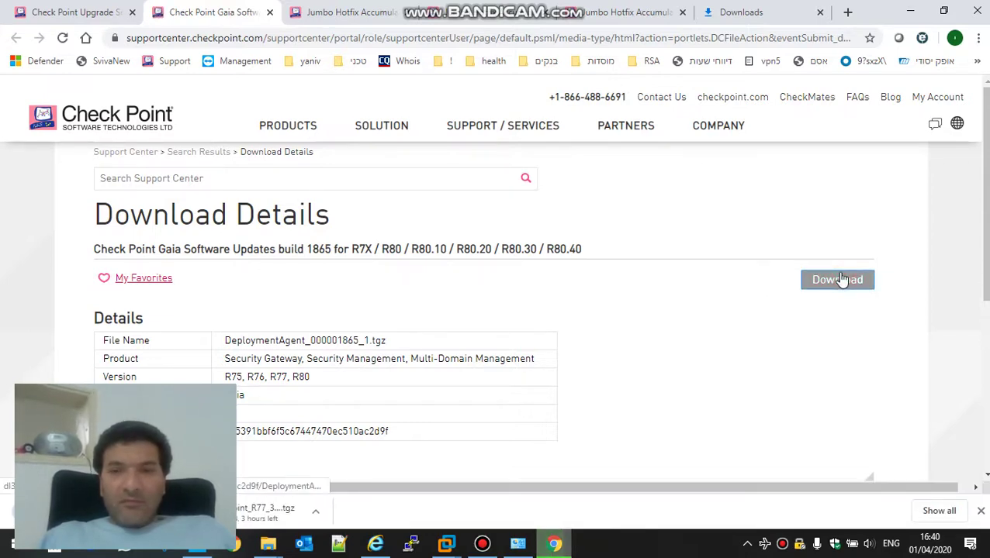
click(482, 544)
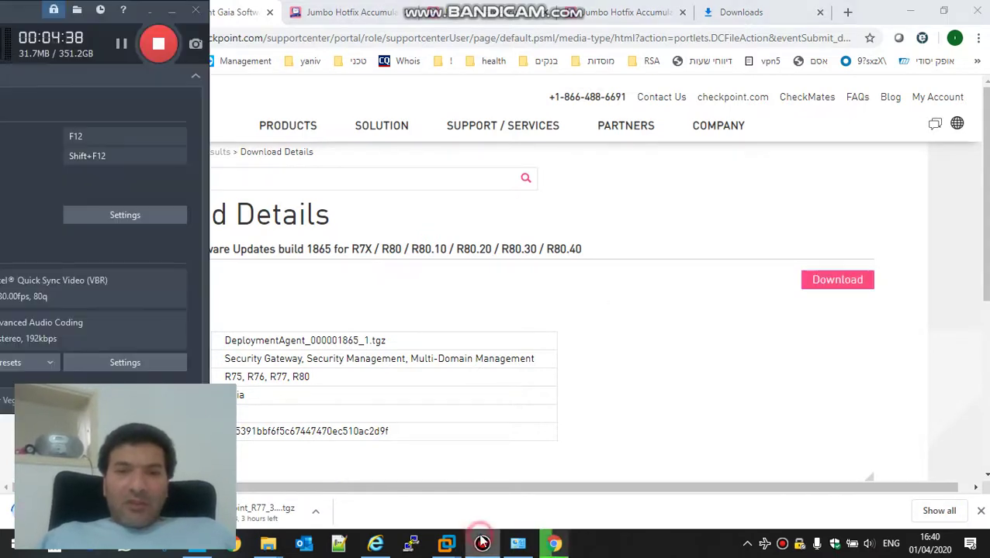
click(121, 44)
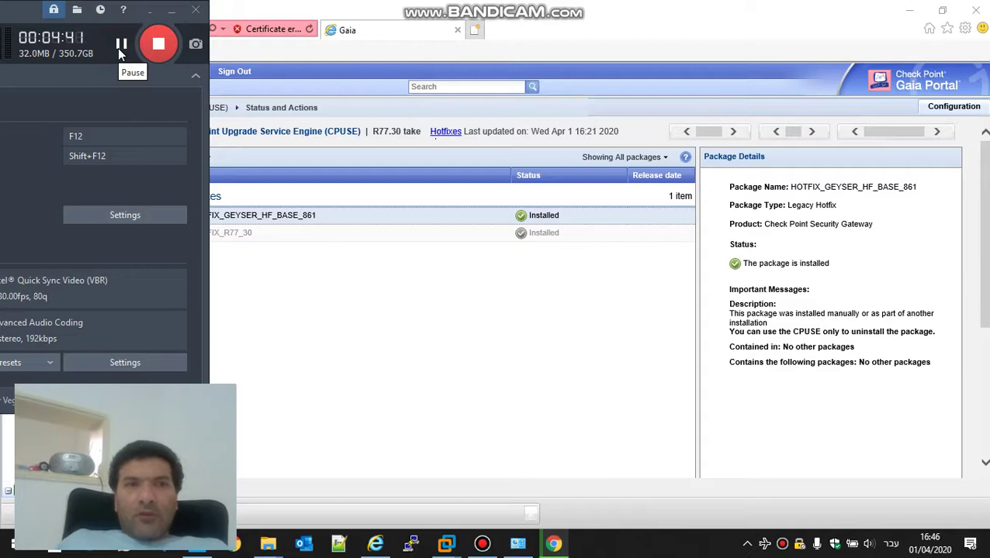
Step: Bring the Gaia Portal forward, reposition its window, and go to Maintenance > System Backup
click(359, 363)
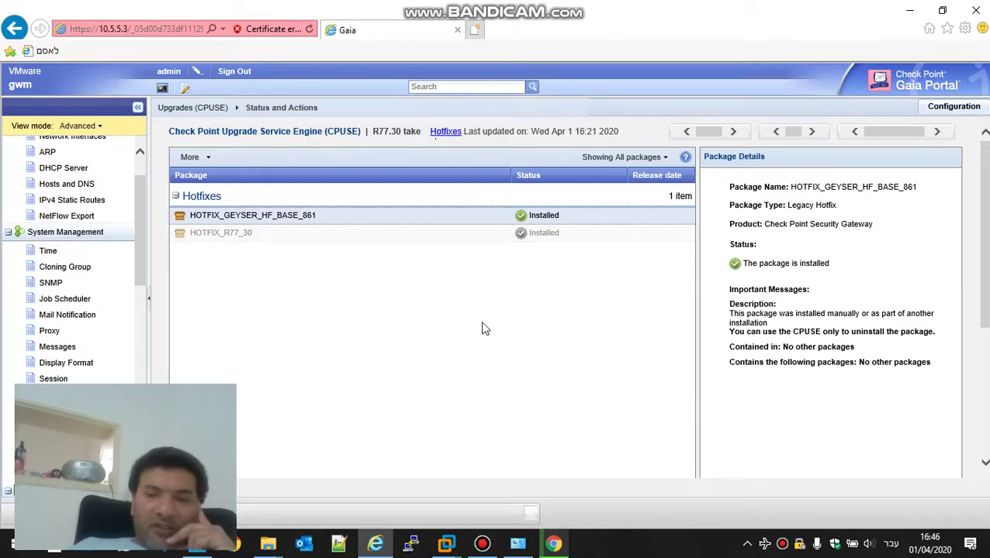
key(ctrl+minus)
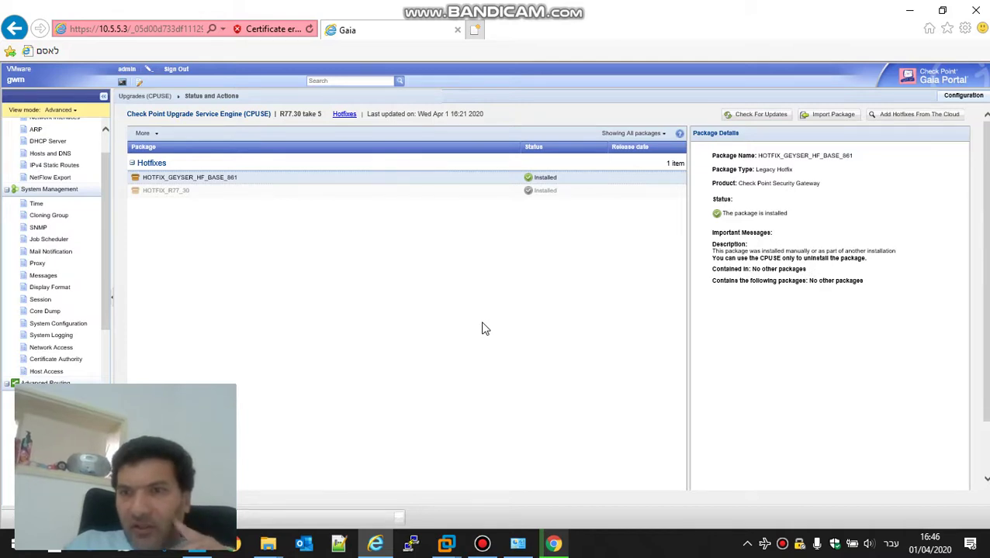
key(ctrl+minus)
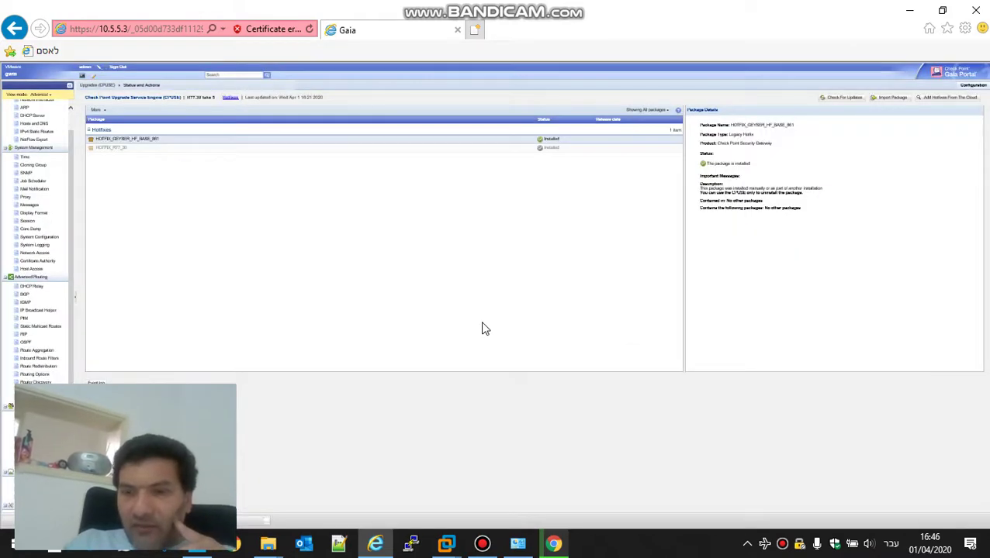
key(ctrl+plus)
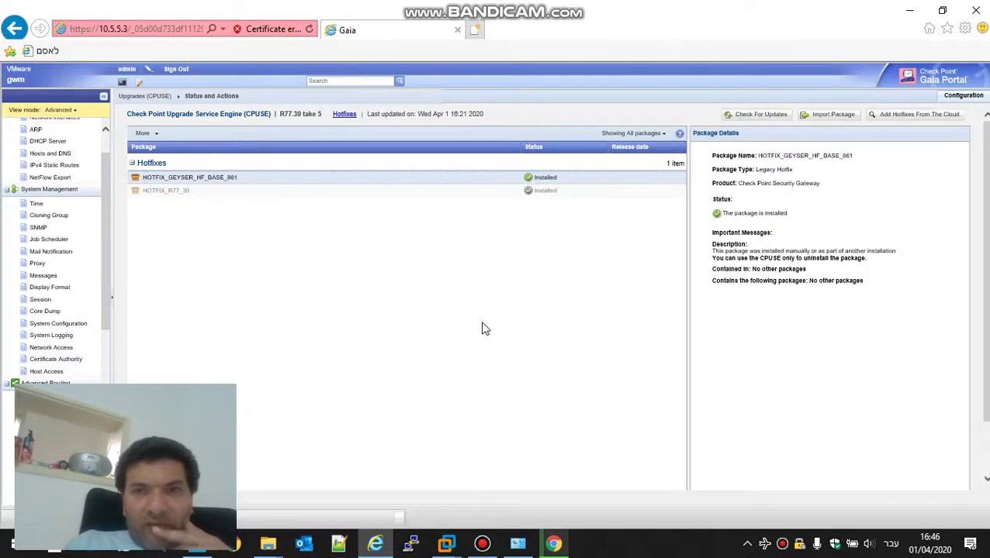
key(ctrl+plus)
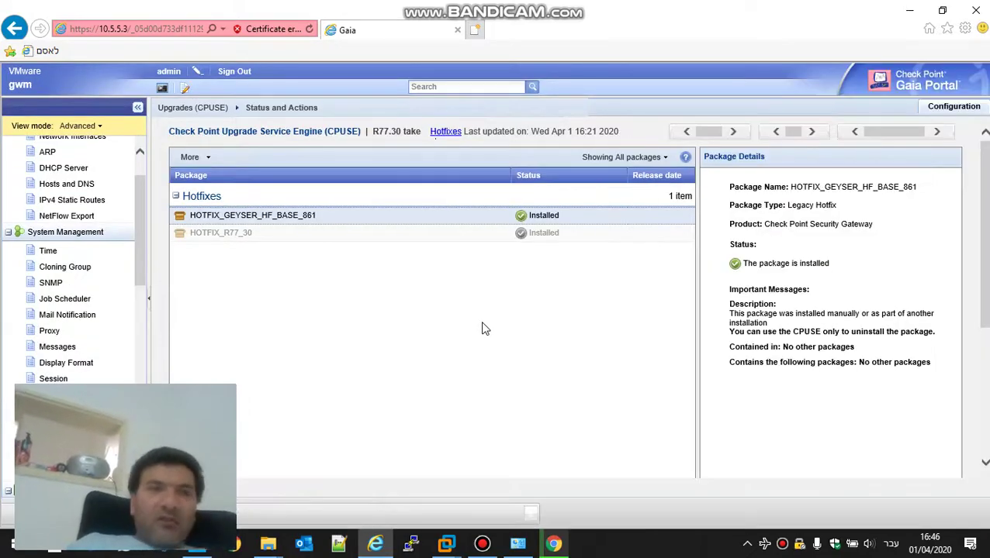
click(141, 189)
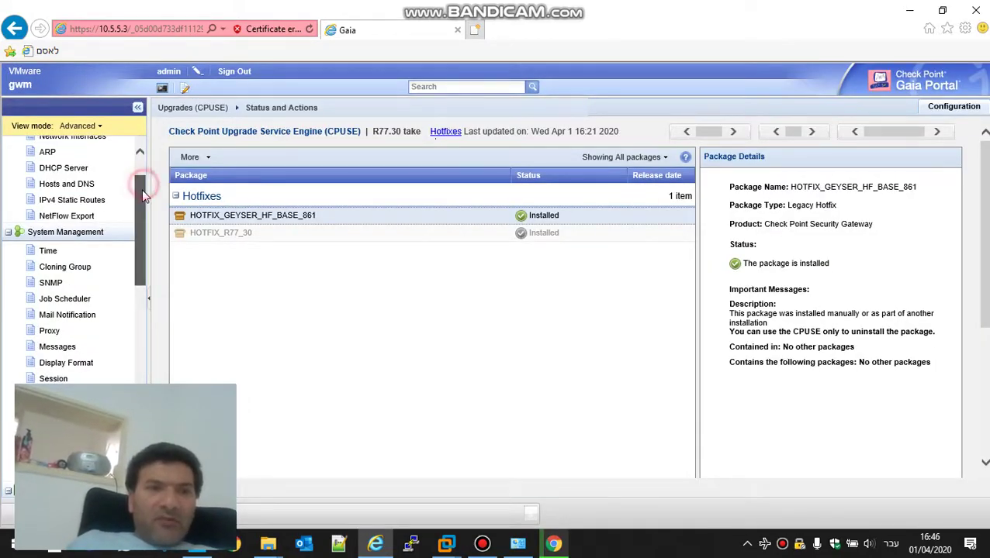
drag(142, 189, 134, 342)
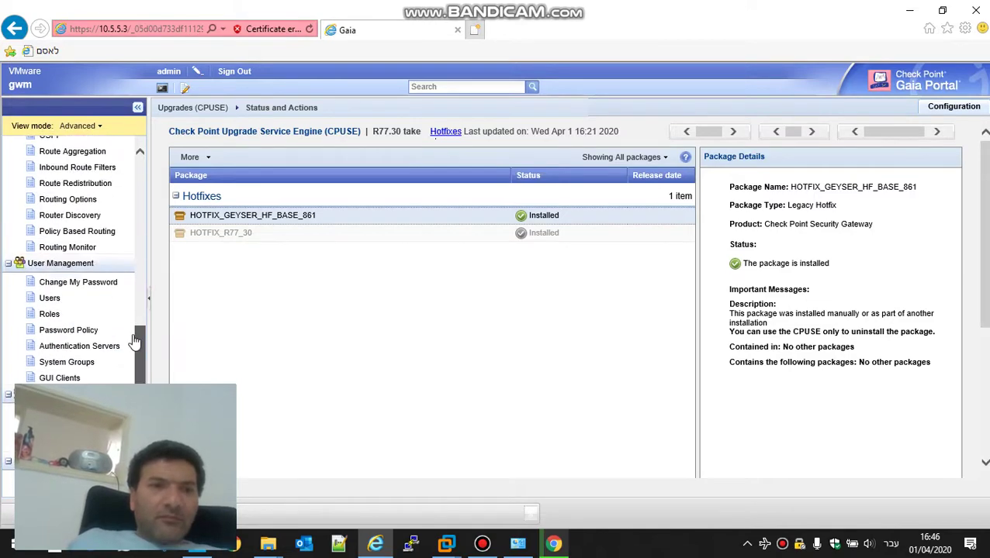
drag(474, 11, 741, 1)
drag(405, 9, 757, 19)
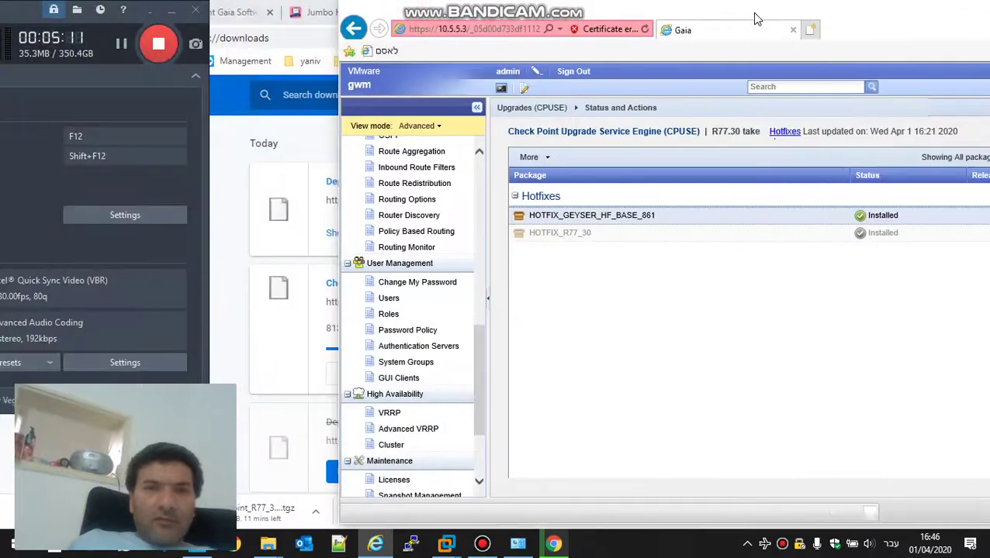
drag(483, 378, 481, 454)
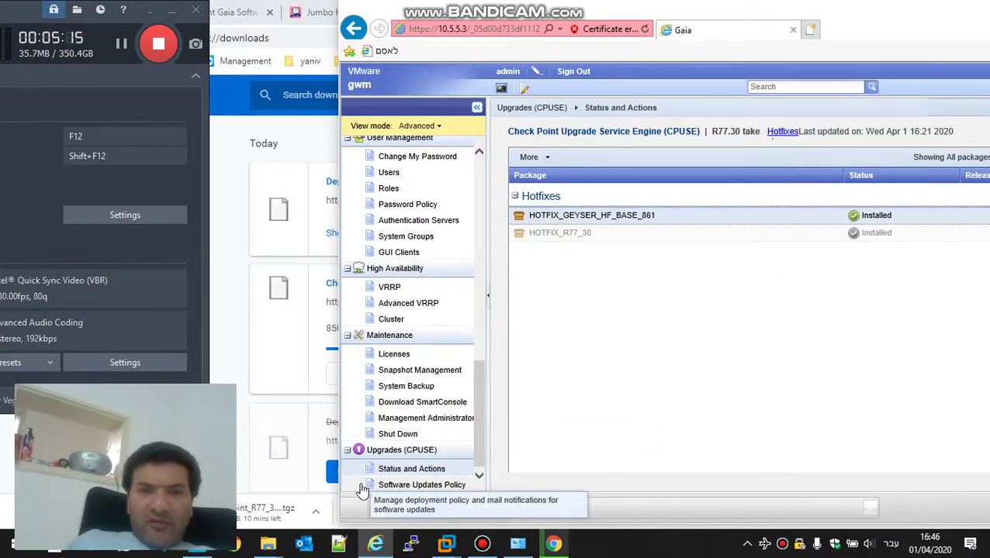
click(405, 385)
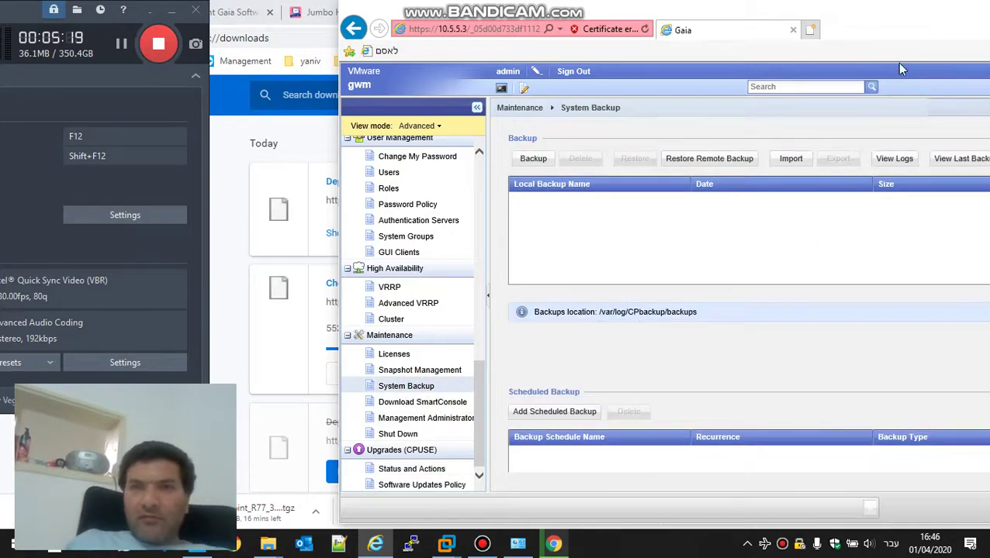
Step: Import DeploymentAgent_000001865_1.tgz from Downloads through the System Backup Import dialog
double_click(882, 16)
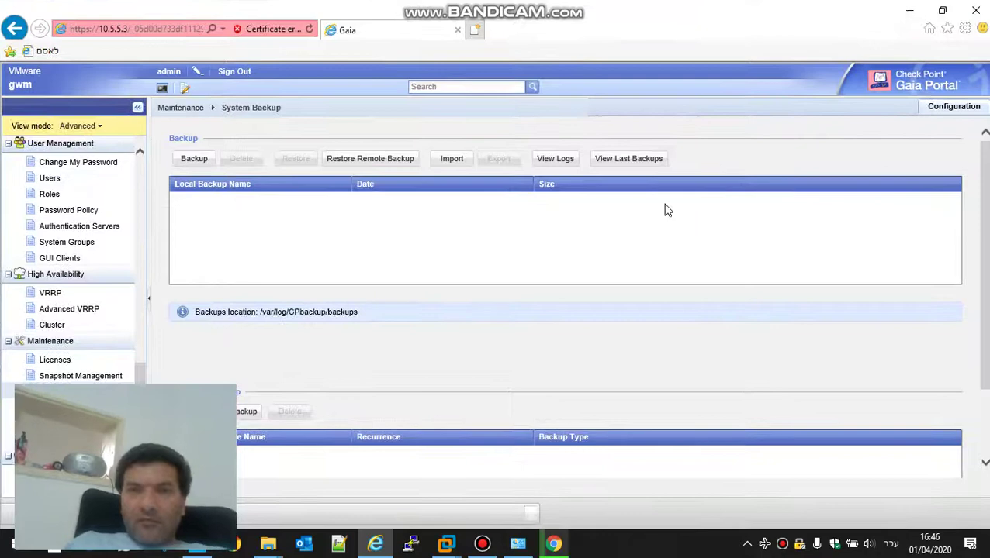
click(435, 161)
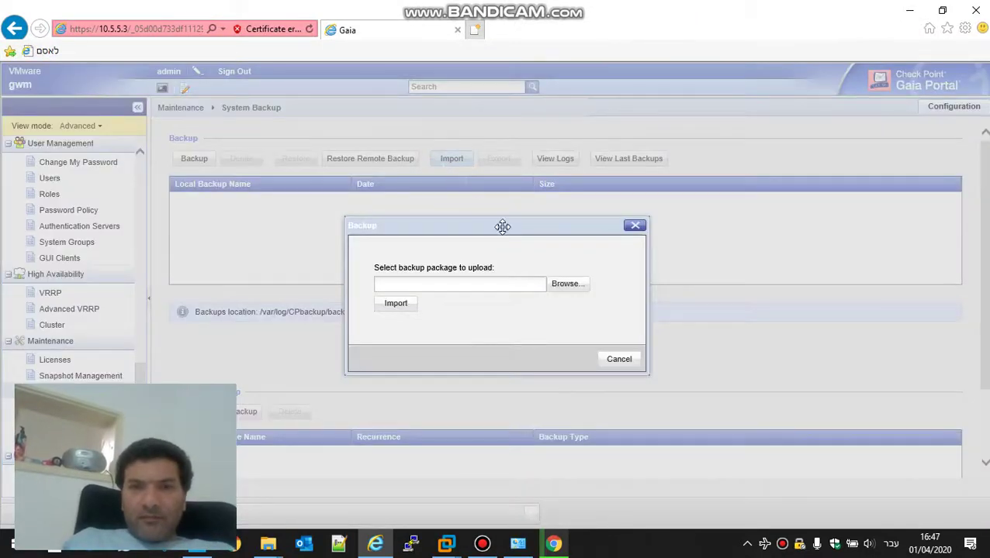
click(565, 285)
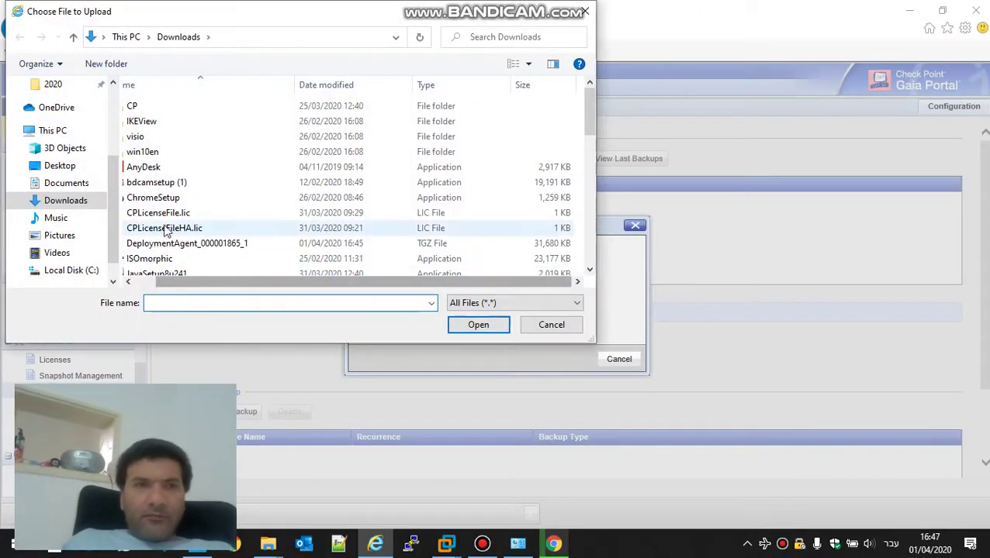
click(141, 281)
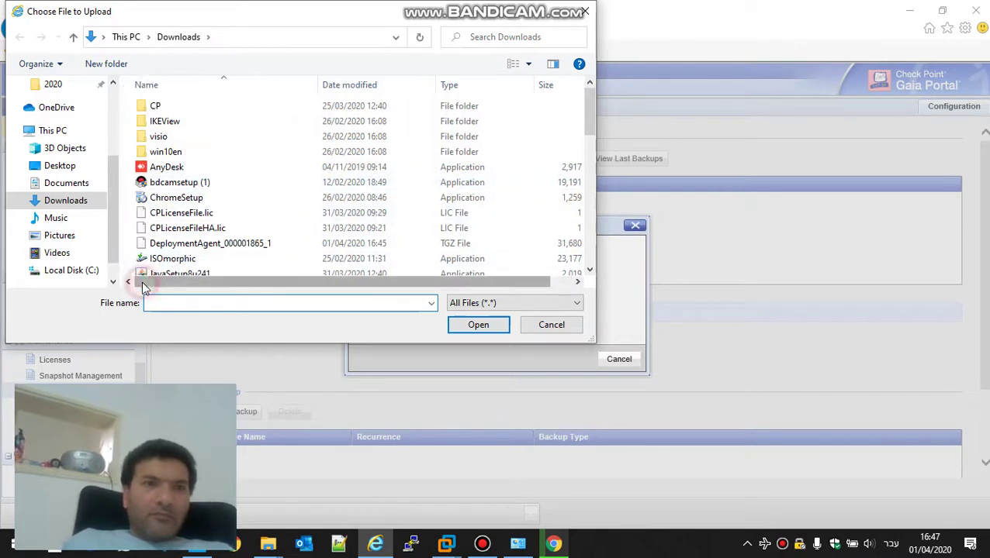
click(380, 86)
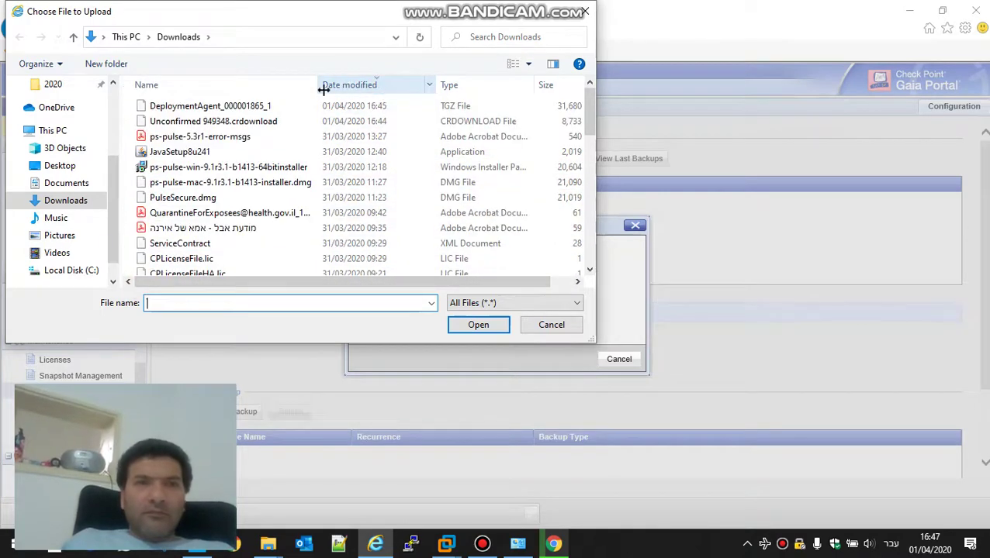
double_click(241, 110)
click(395, 307)
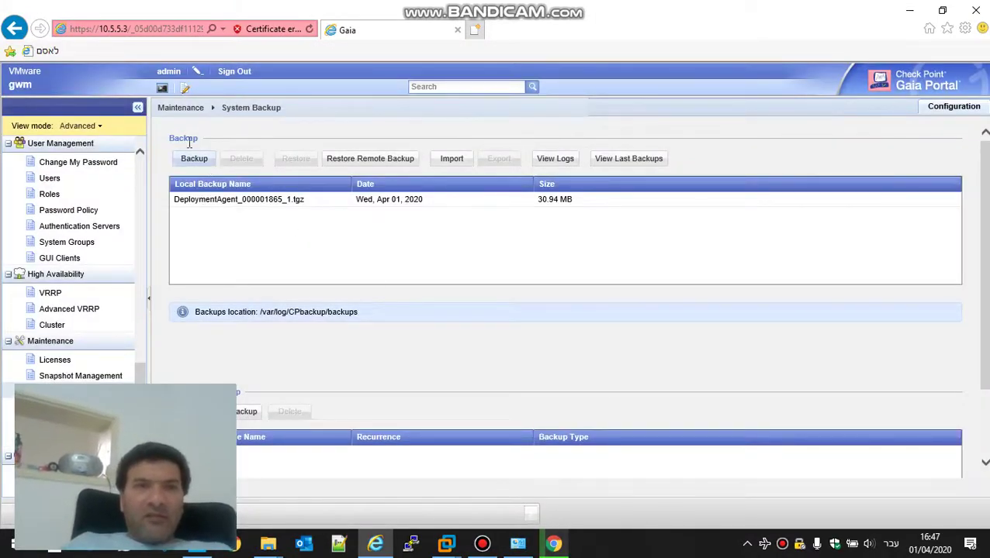
click(161, 89)
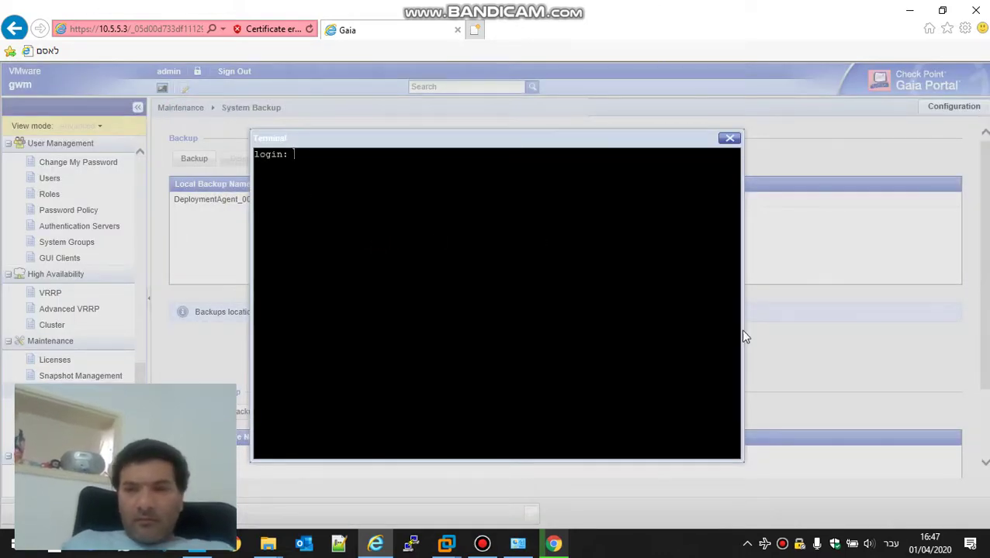
Step: Switch the input language to English and log into the gateway terminal as admin
click(889, 543)
click(843, 407)
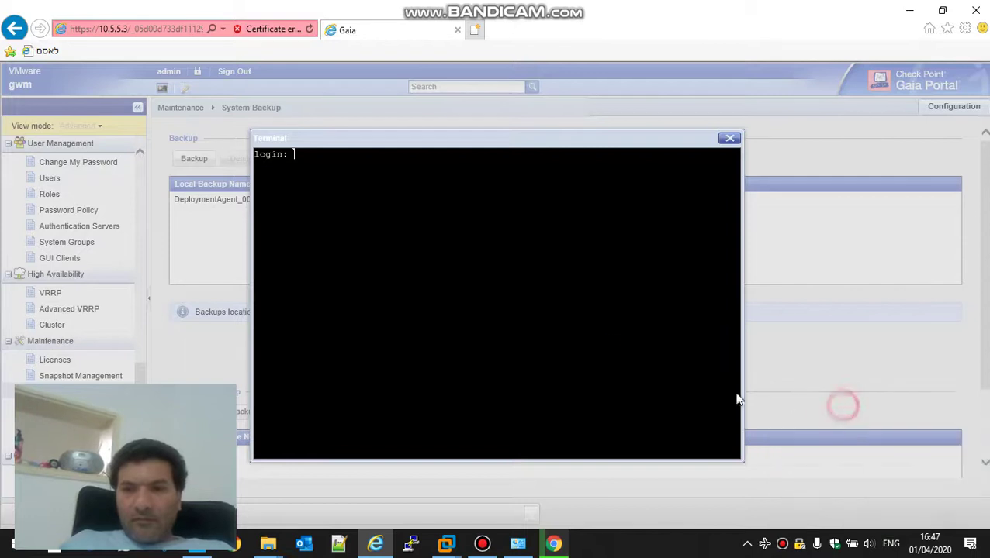
click(568, 325)
text(admin)
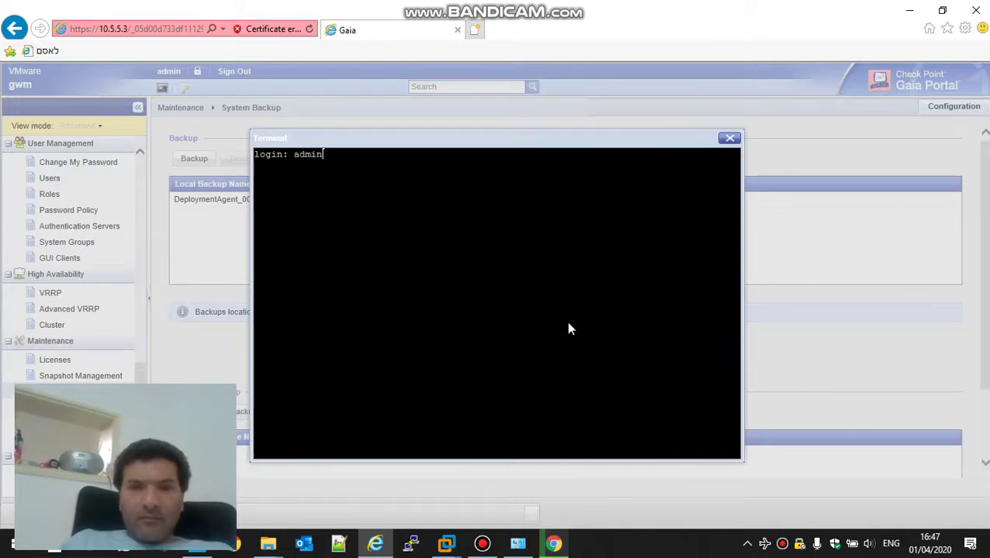
key(Return)
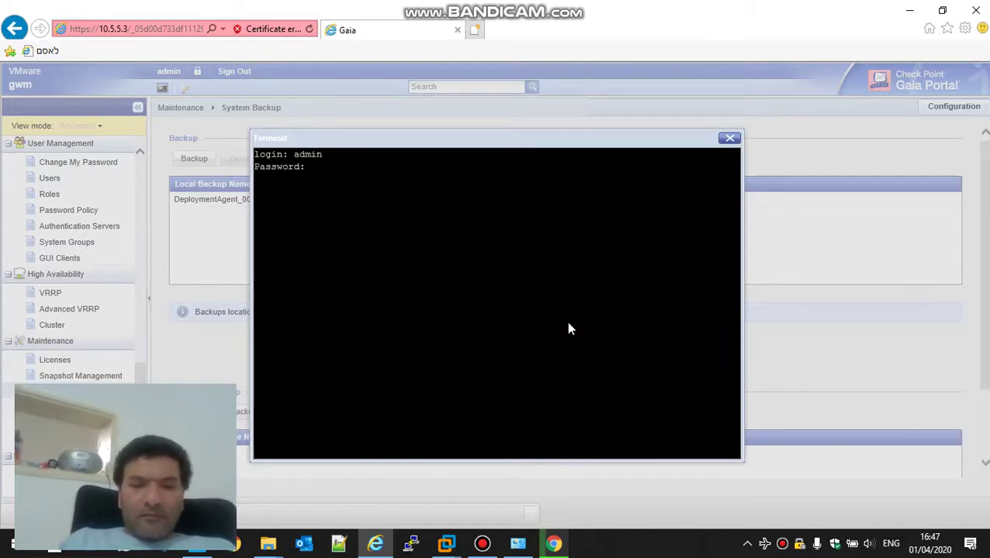
key(Return)
text(set ex)
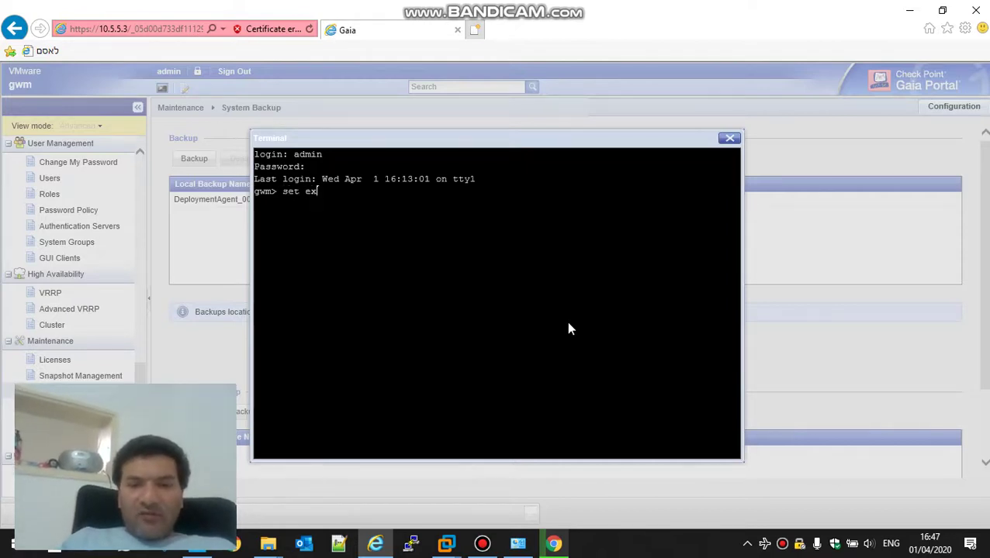
Step: Set and confirm a new expert password with set expert-password, then enter expert mode
text(p)
key(Tab)
key(Return)
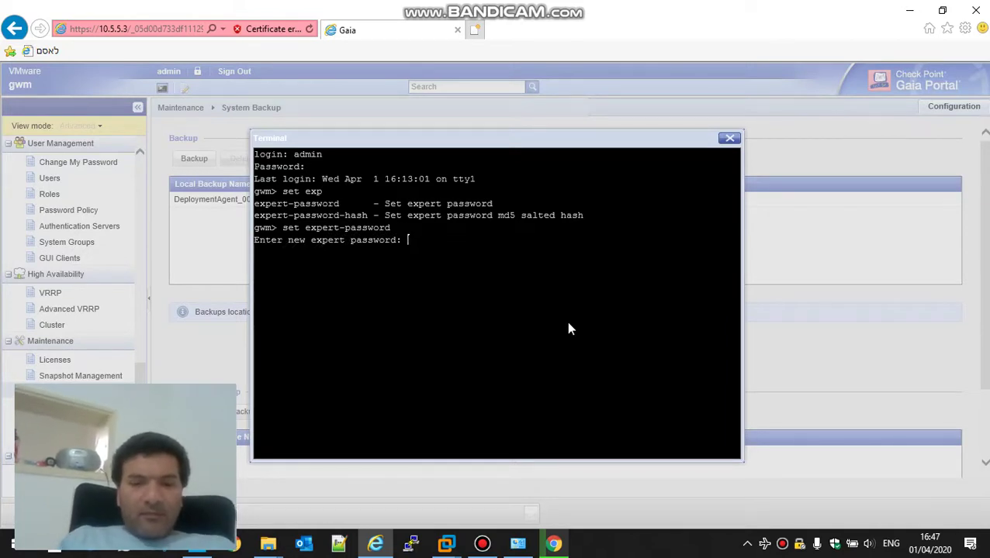
key(Return)
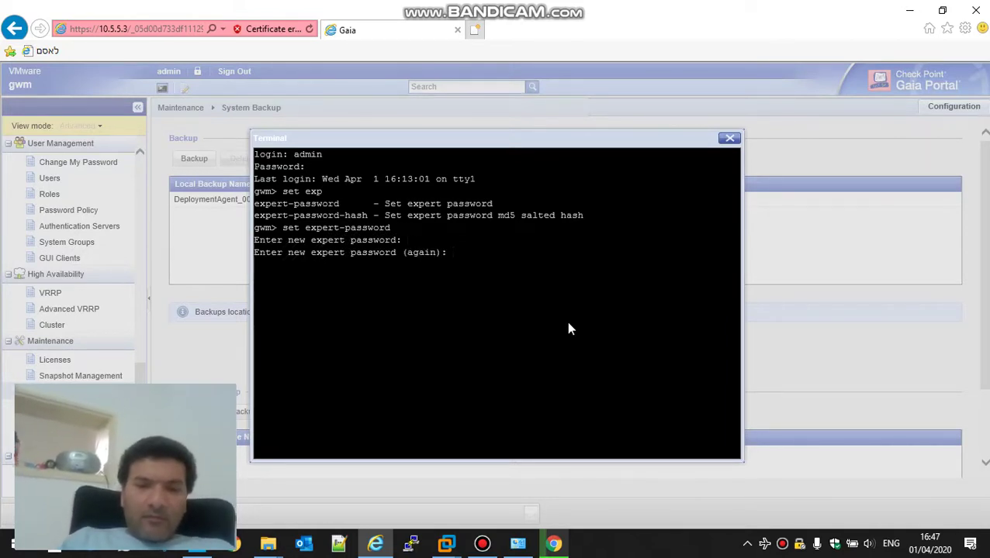
key(Return)
text(exp)
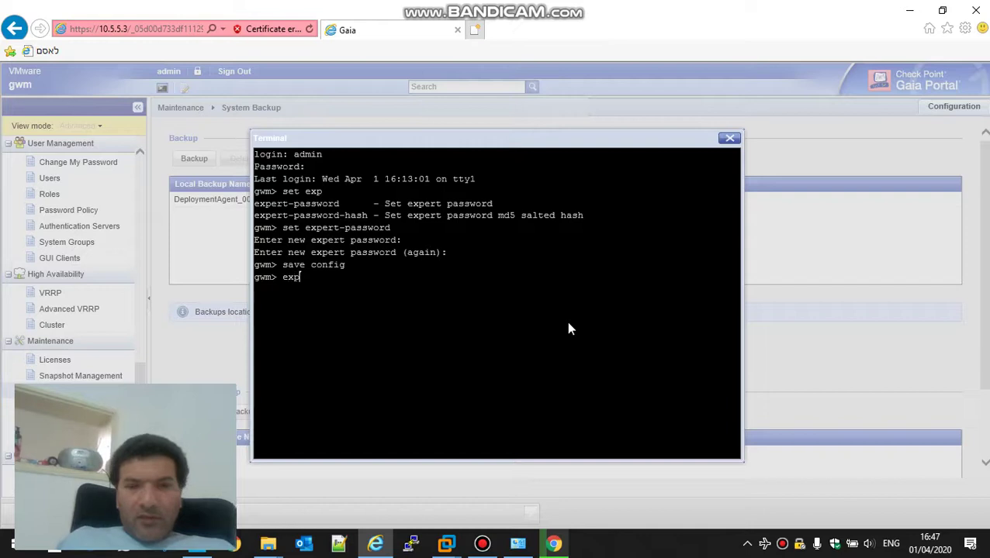
key(Tab)
key(Return)
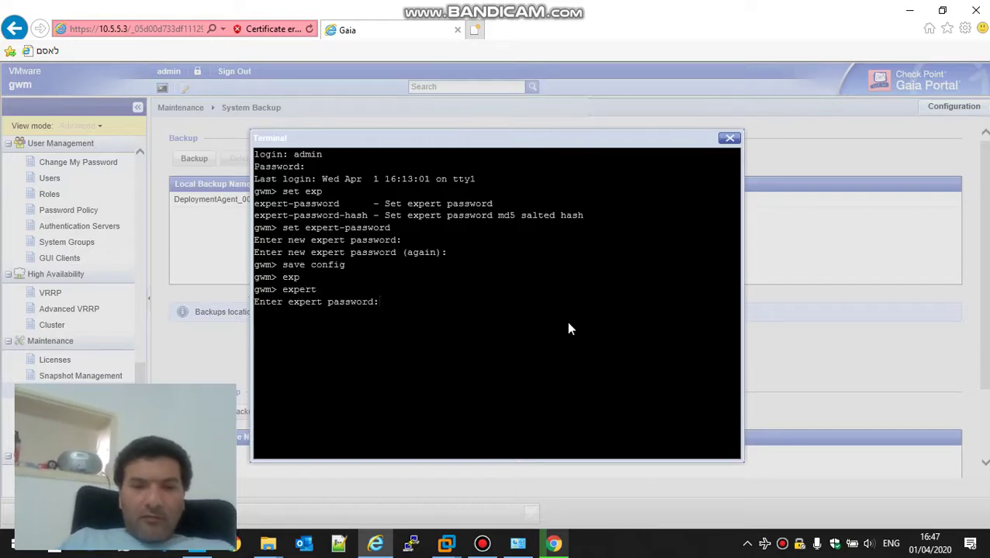
key(Return)
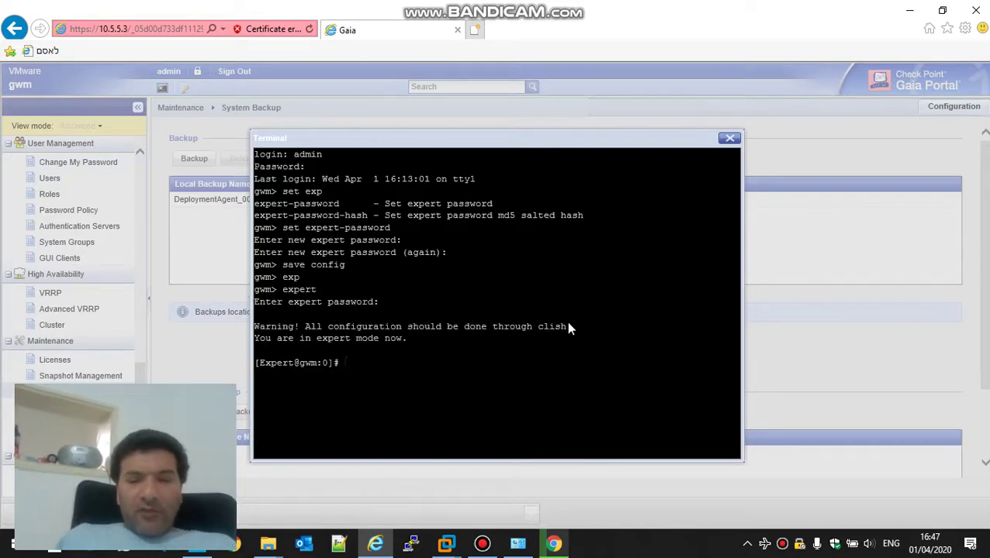
text(co)
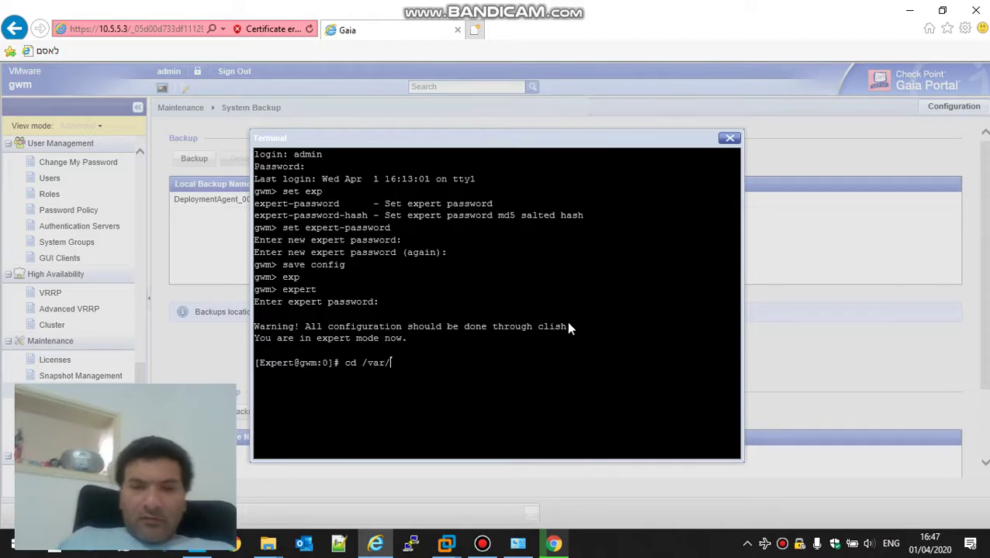
text(log)
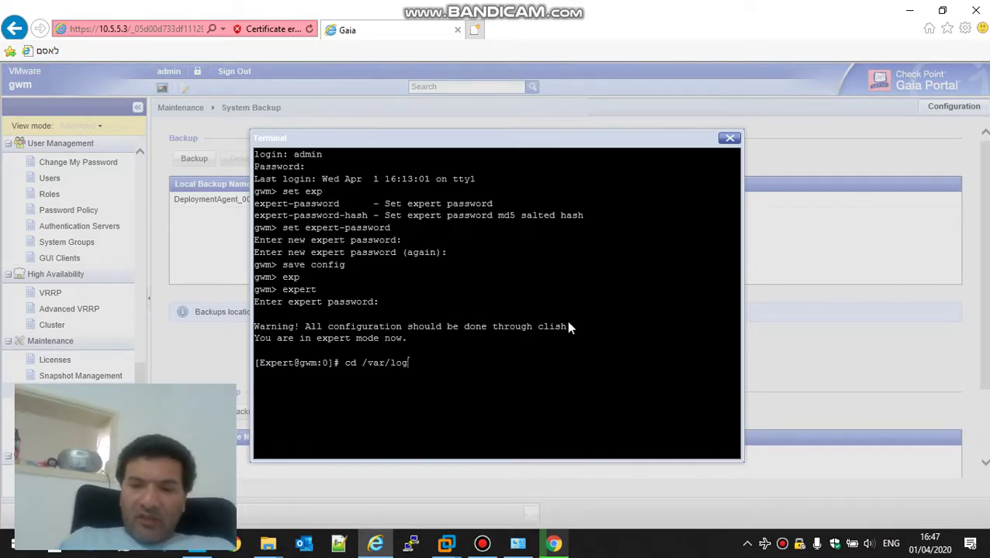
text(C)
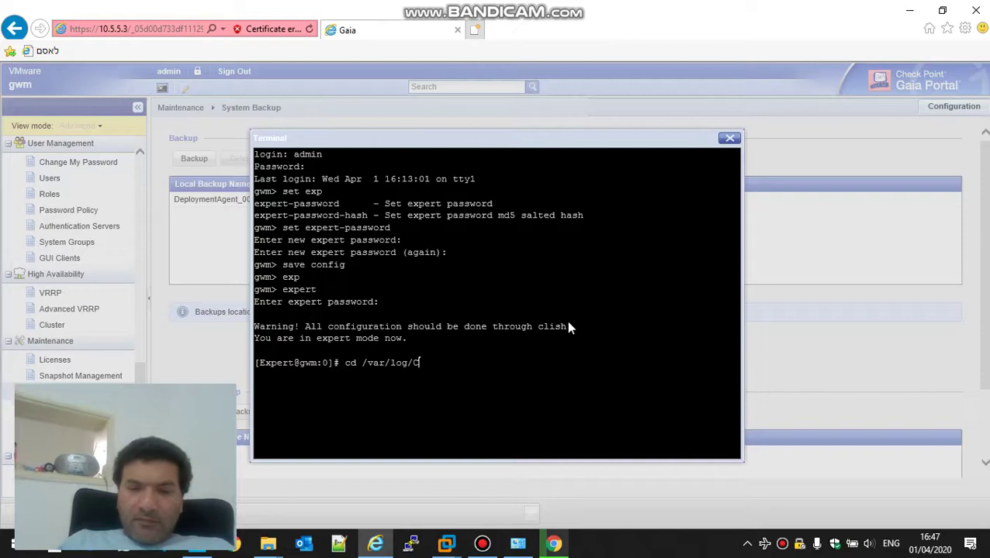
text(Pbackup)
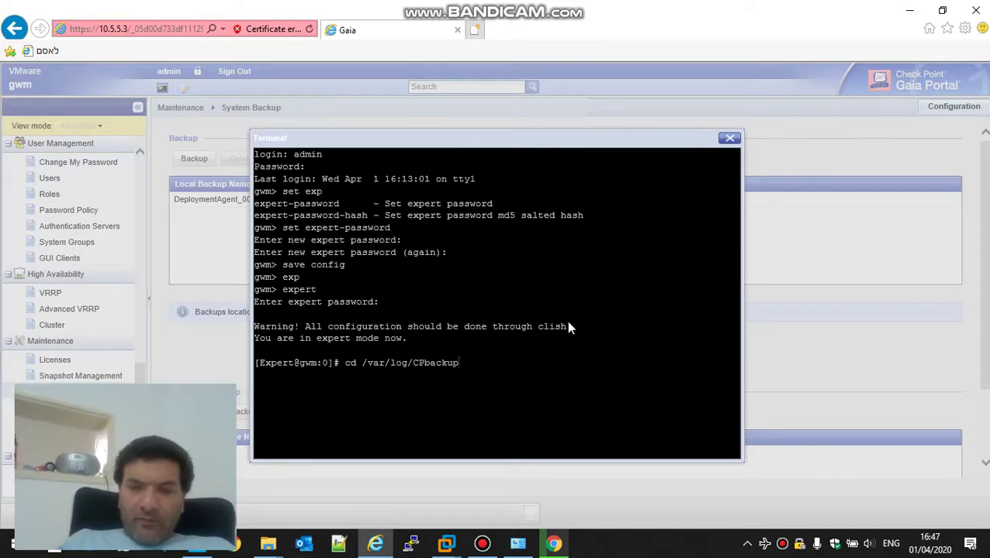
text(/backups/)
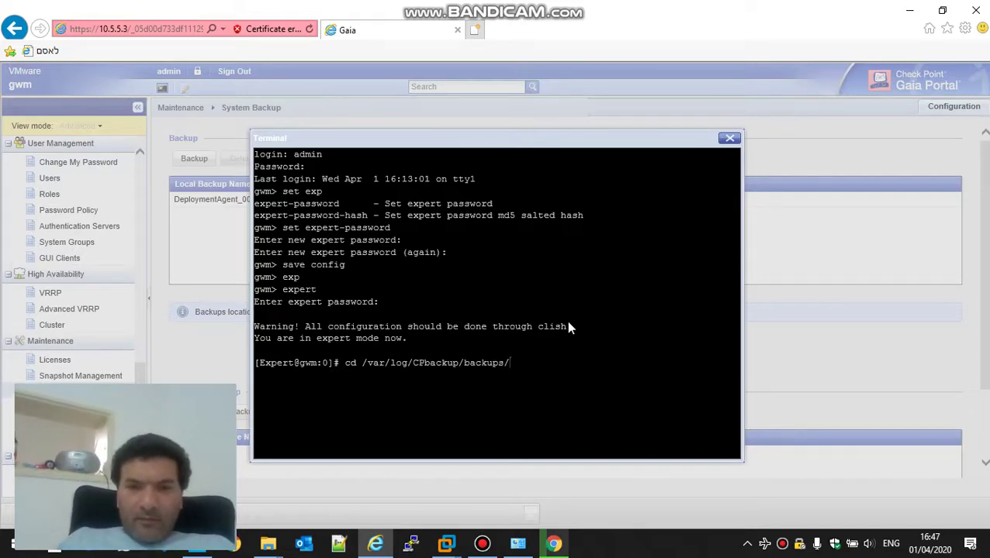
Step: Go to the CPbackup/backups folder and extract the DeploymentAgent package archive with tar
key(Return)
text(ls -l)
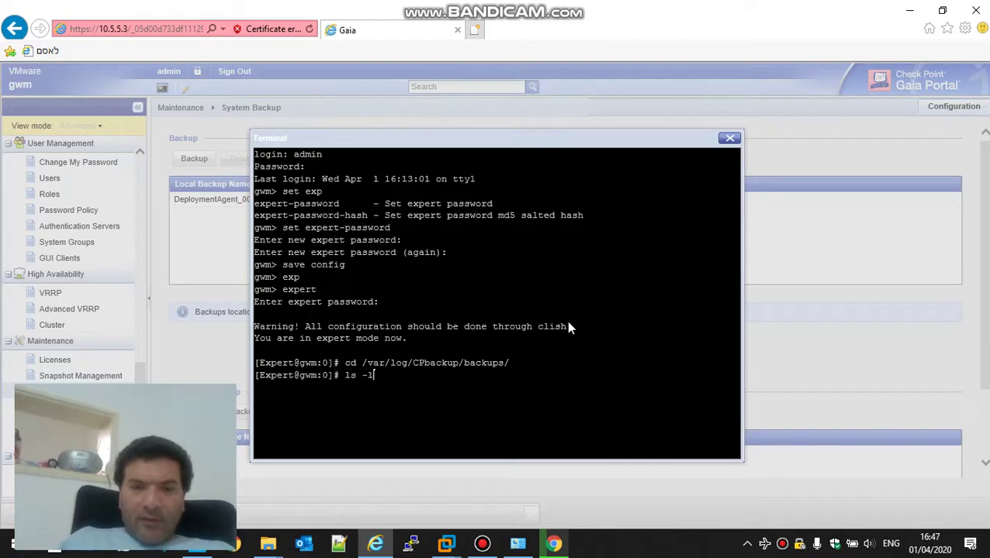
text(t)
key(Return)
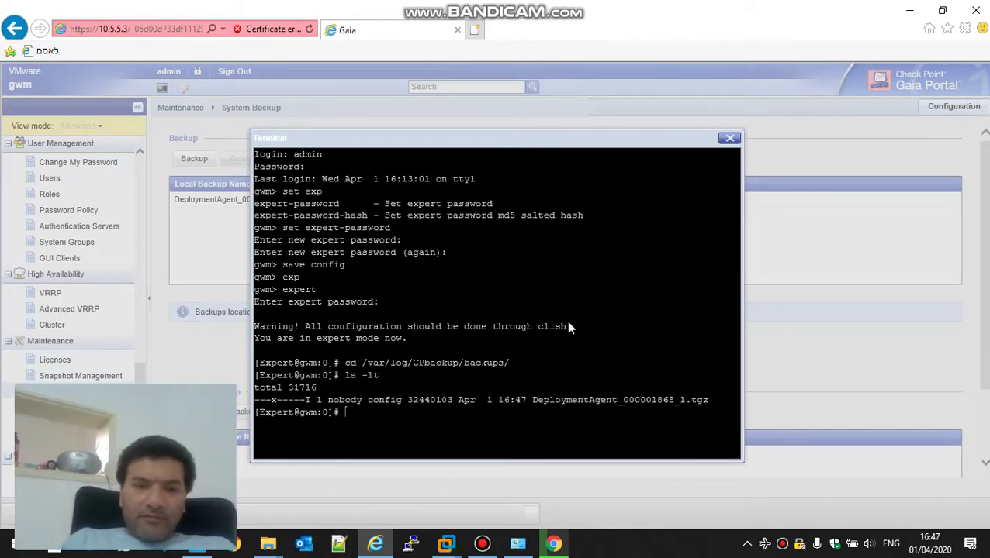
text(tar zx)
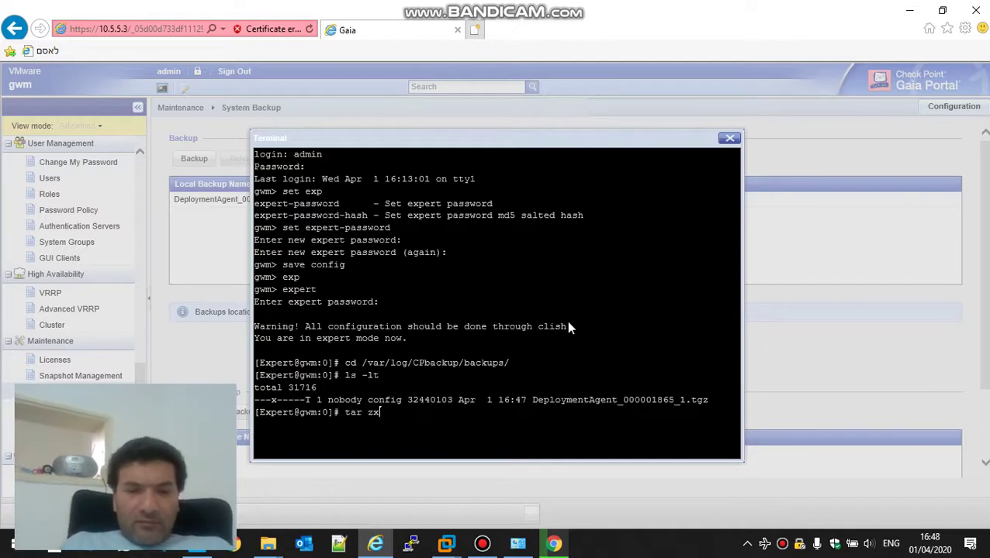
text(D)
key(Tab)
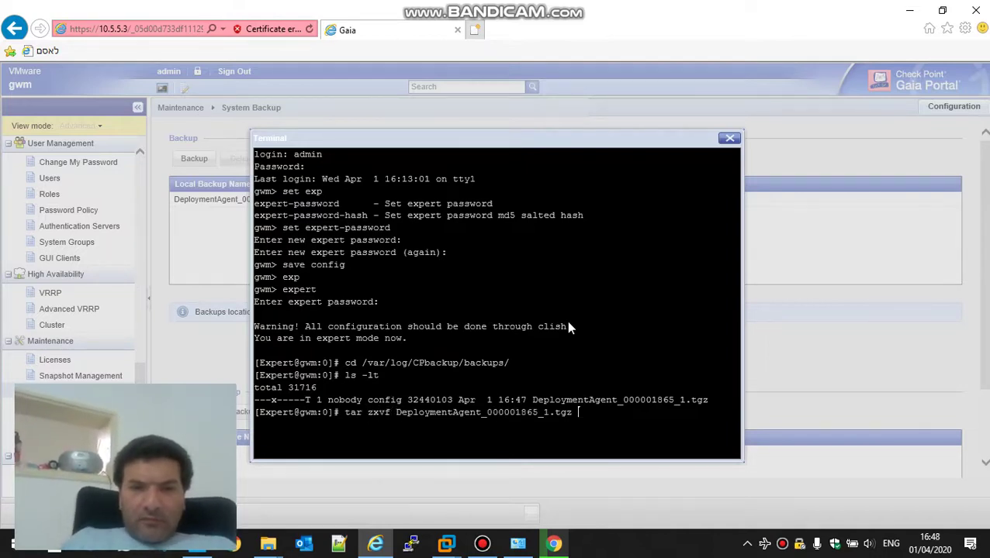
key(Return)
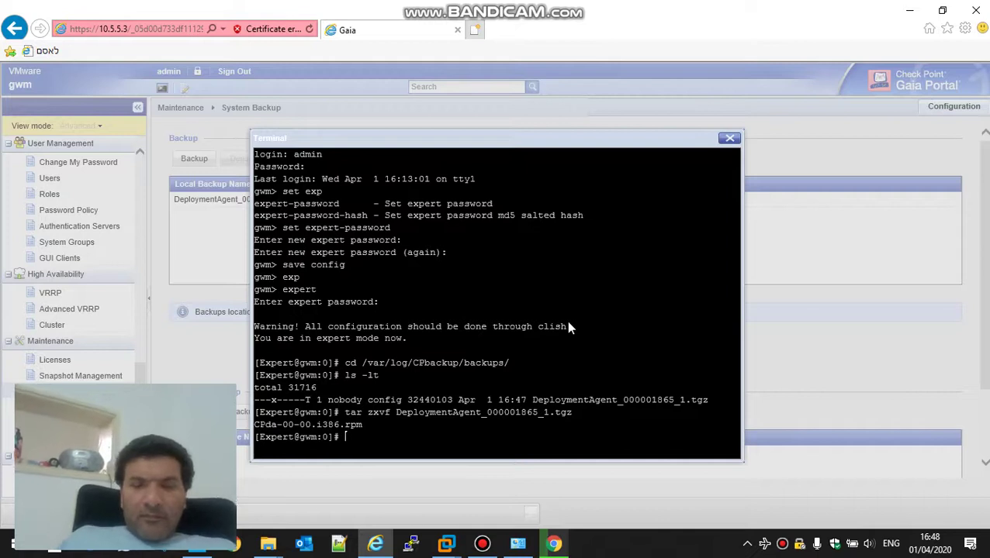
Step: Force-install the CPda agent rpm with rpm -Uhv --force and restart it with $DADIR/bin/dastart
text(rpm )
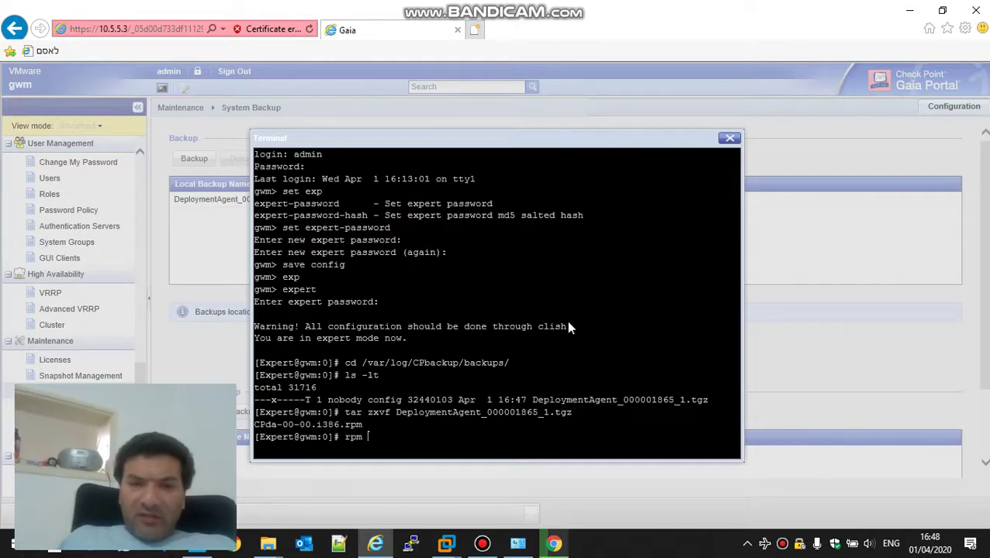
text(-Uhv --)
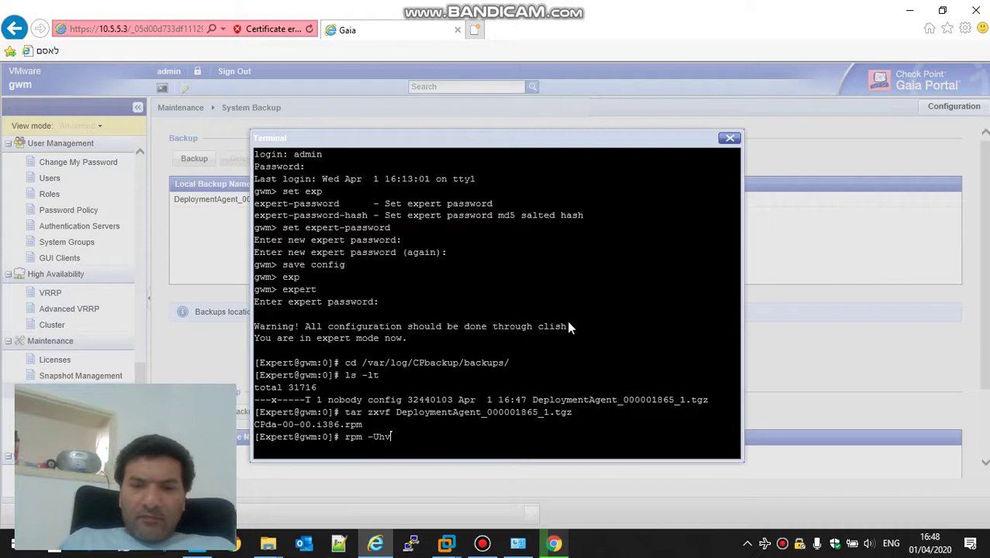
text(for)
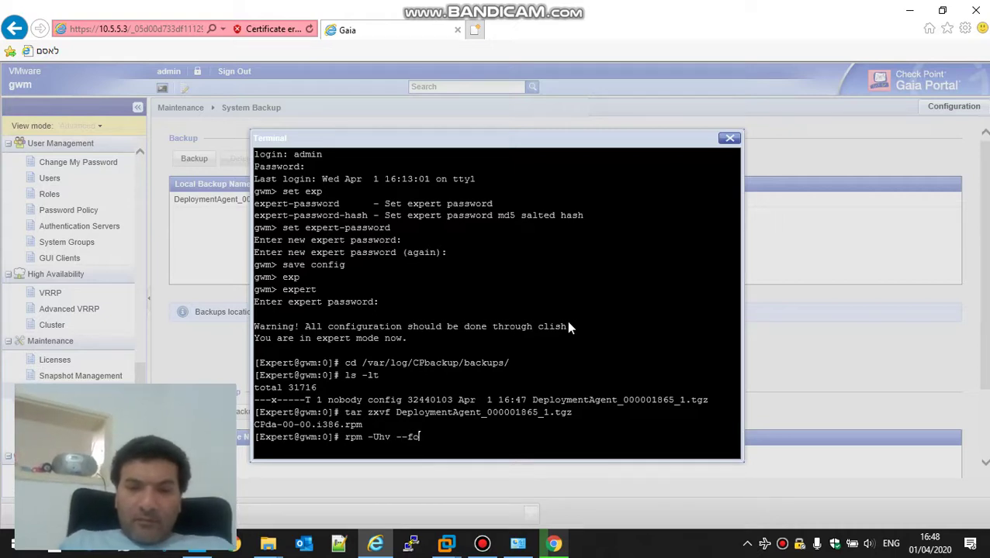
text(ce )
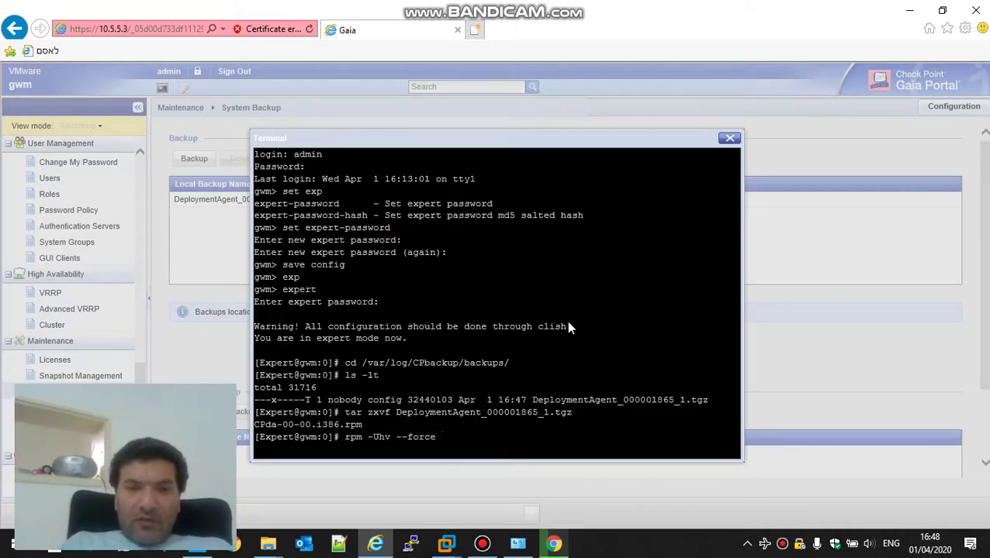
text(CP)
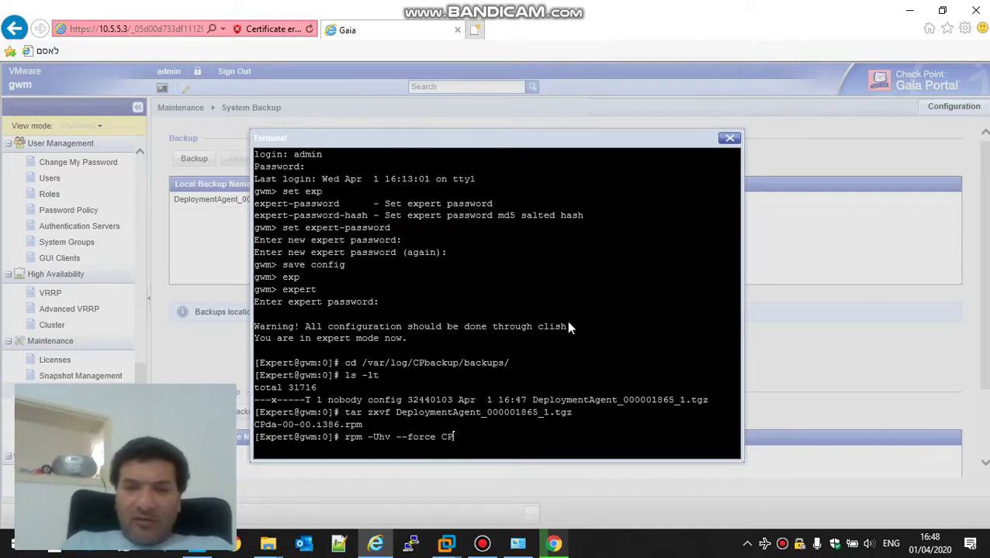
key(Tab)
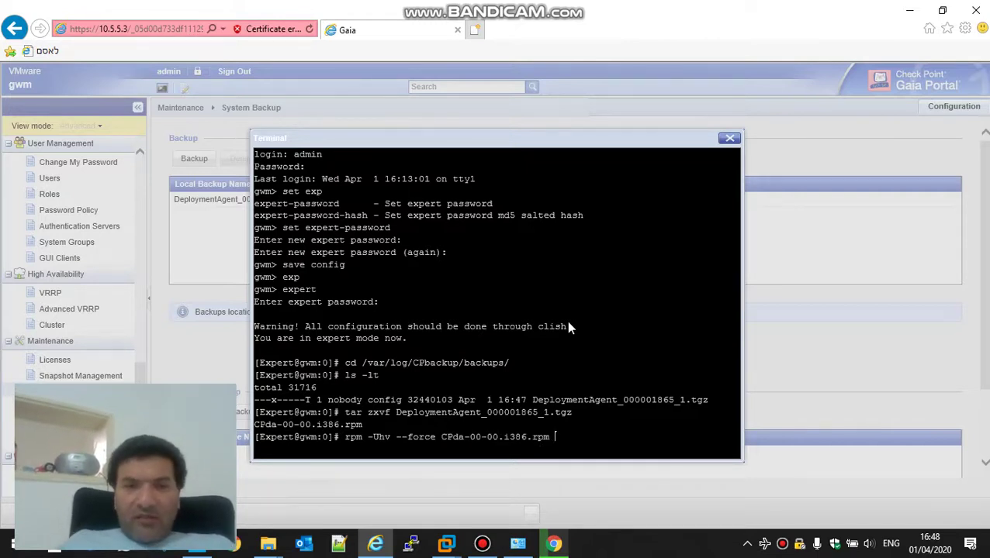
key(Return)
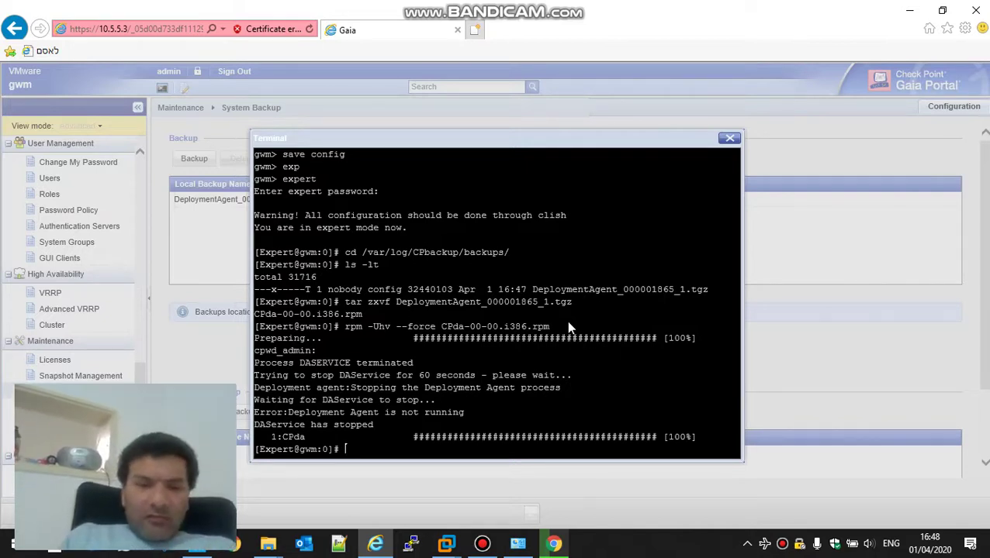
text($DADIR/bi)
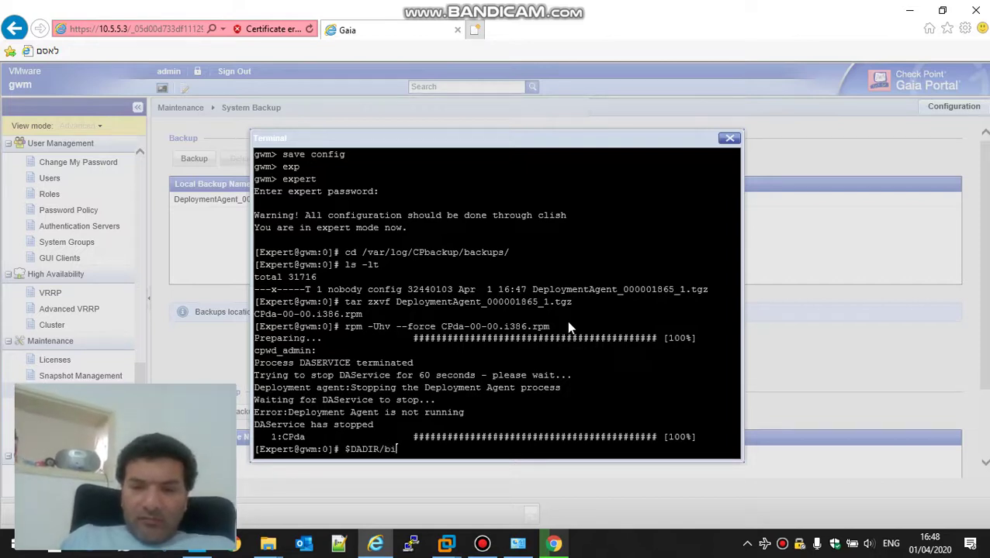
text(n/dasta)
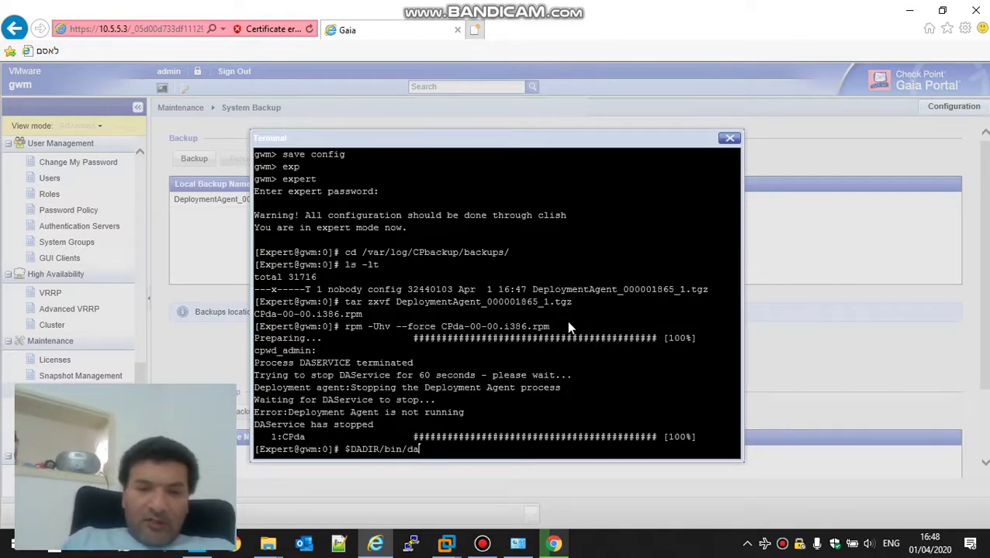
text(rt)
key(Return)
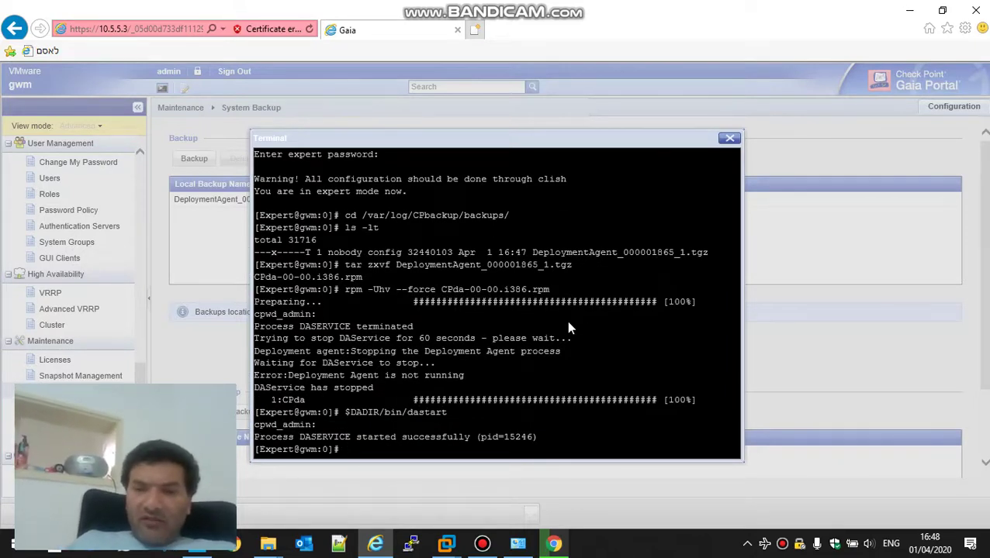
Step: Hide the browser menu bar and exit expert mode
key(alt)
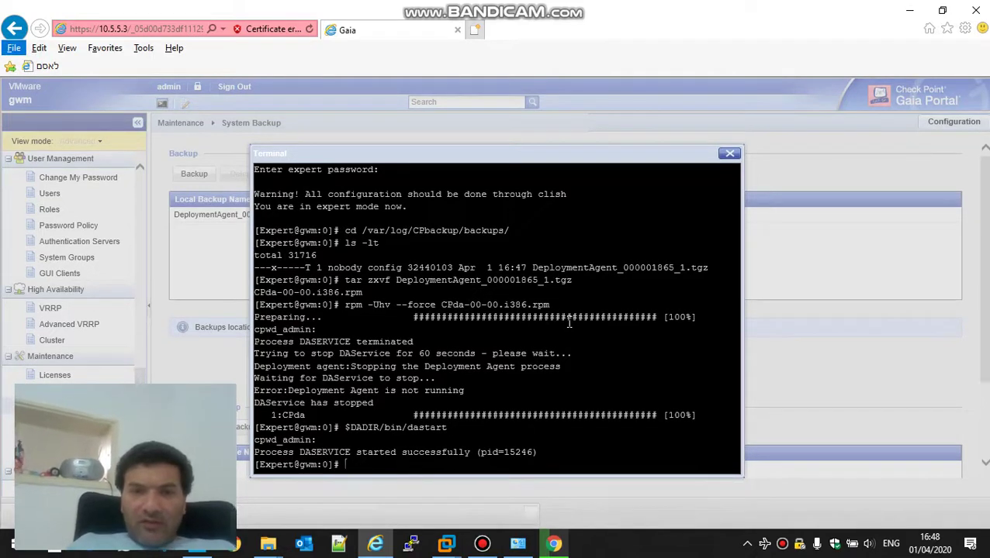
key(alt)
text(xit)
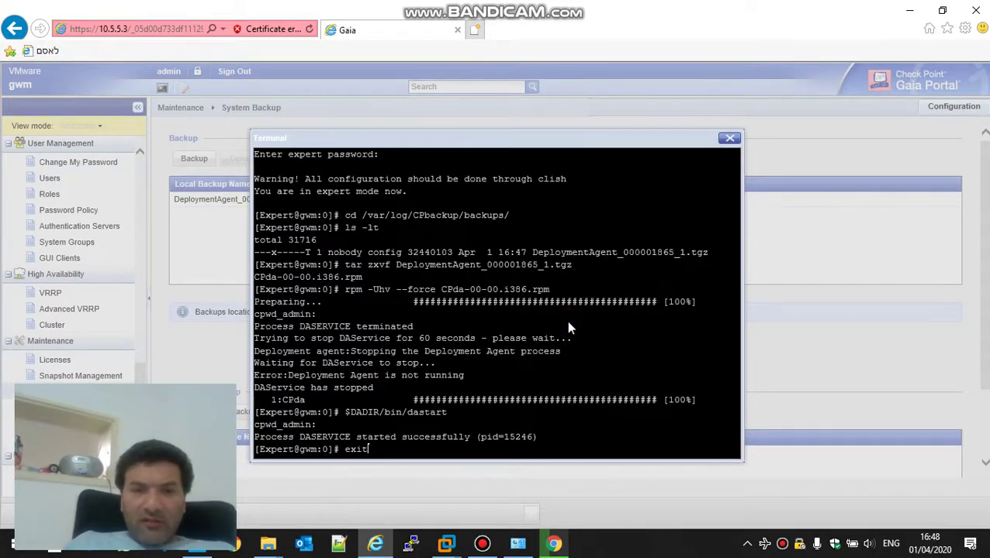
key(Return)
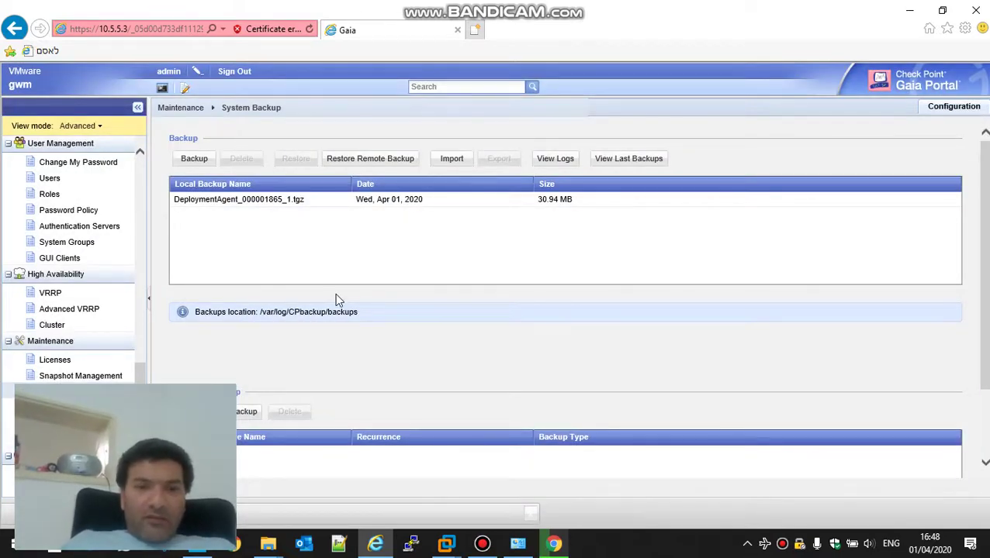
Step: Check in Chrome's Downloads that the R77.30 Jumbo Hotfix Take 351 bundle finished, then return to the Gaia portal
click(554, 544)
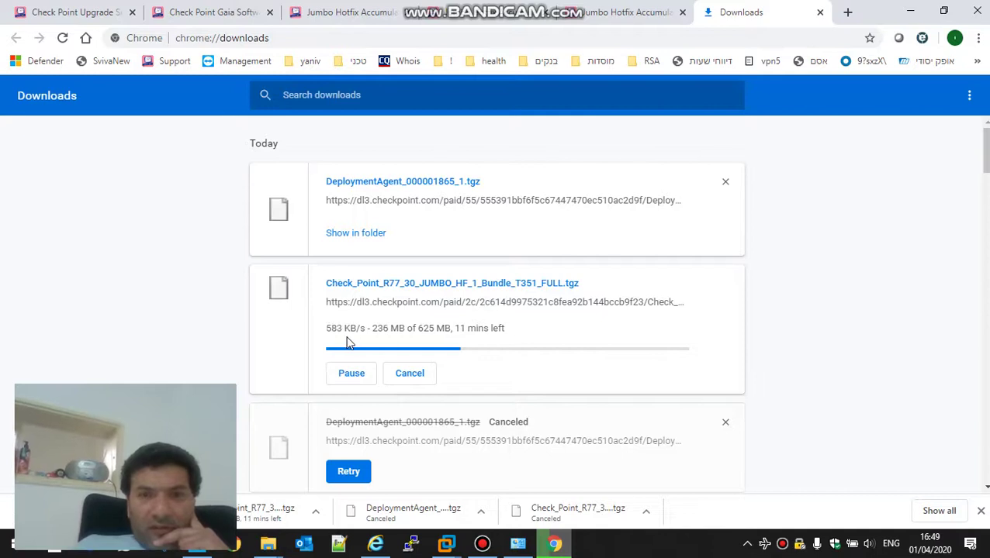
click(482, 545)
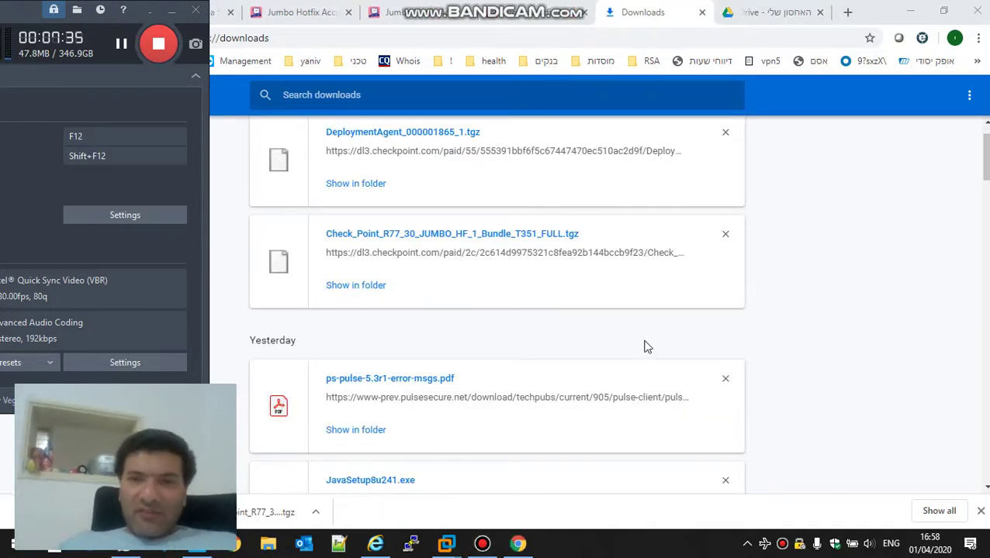
click(375, 544)
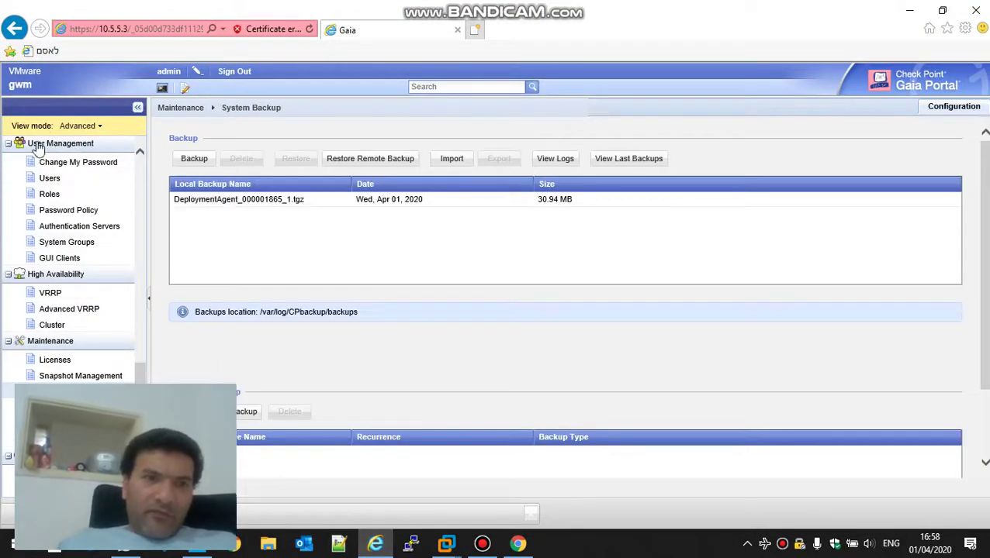
Step: Go from Overview to the Upgrades (CPUSE) page and zoom out to show all actions
click(142, 166)
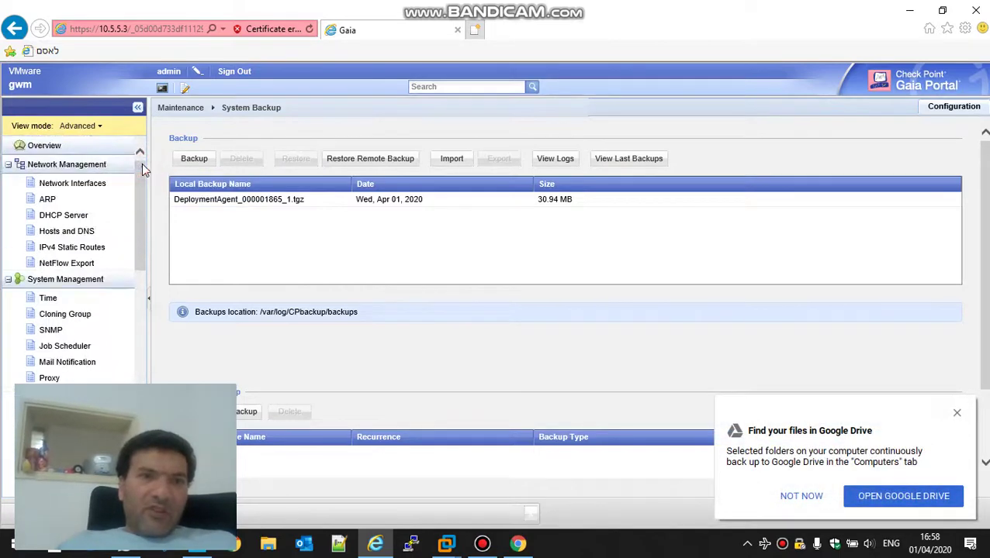
click(49, 146)
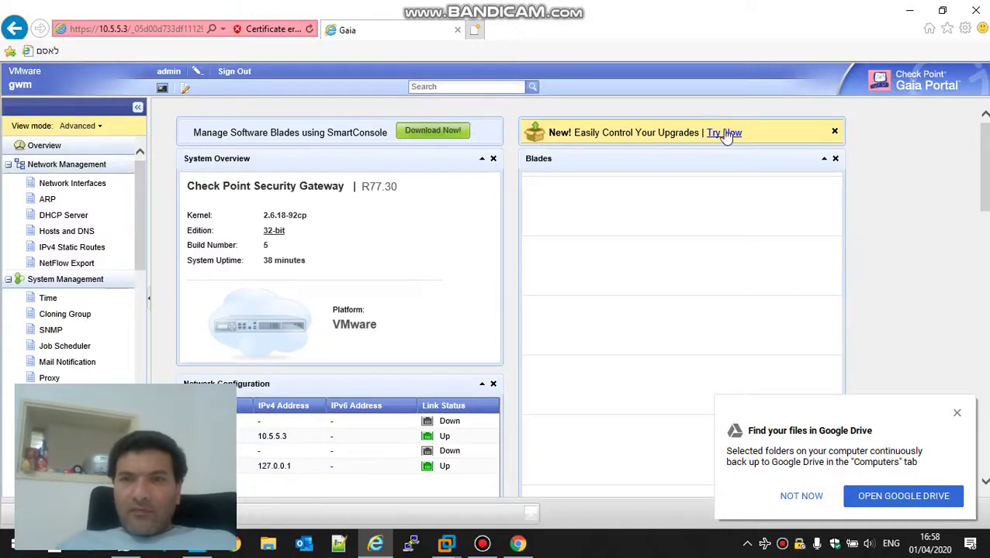
click(724, 133)
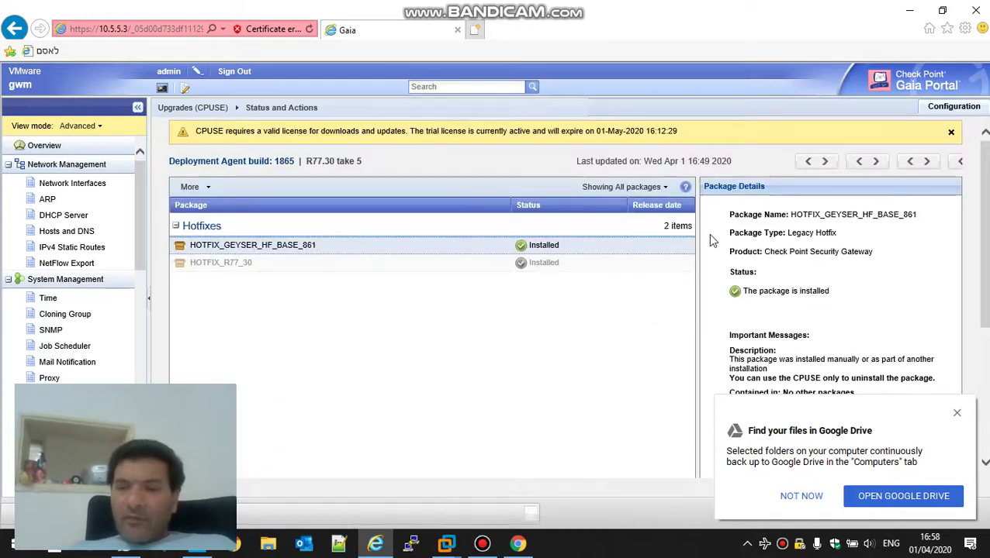
key(ctrl+minus)
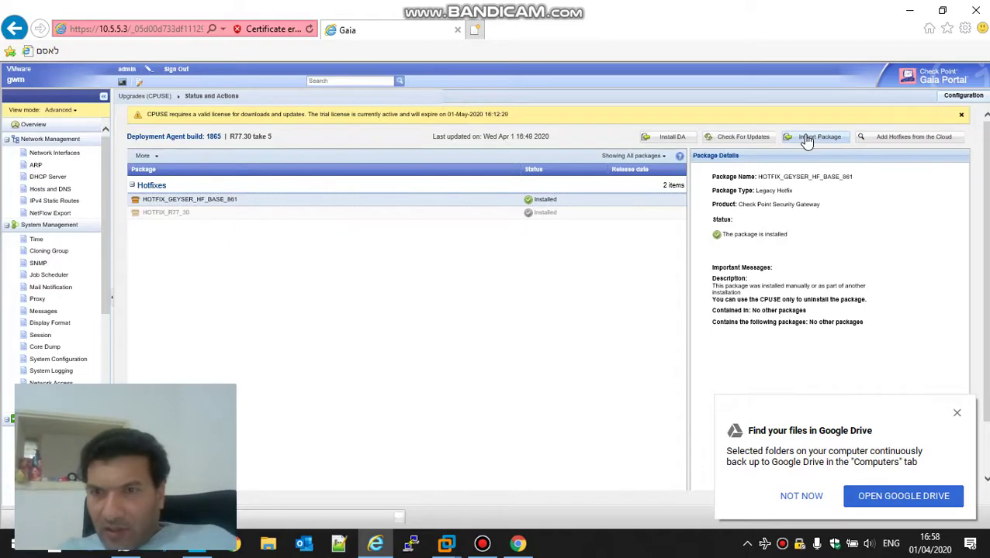
Step: Import the Jumbo Hotfix Take 351 .tgz bundle from Downloads into CPUSE
click(806, 138)
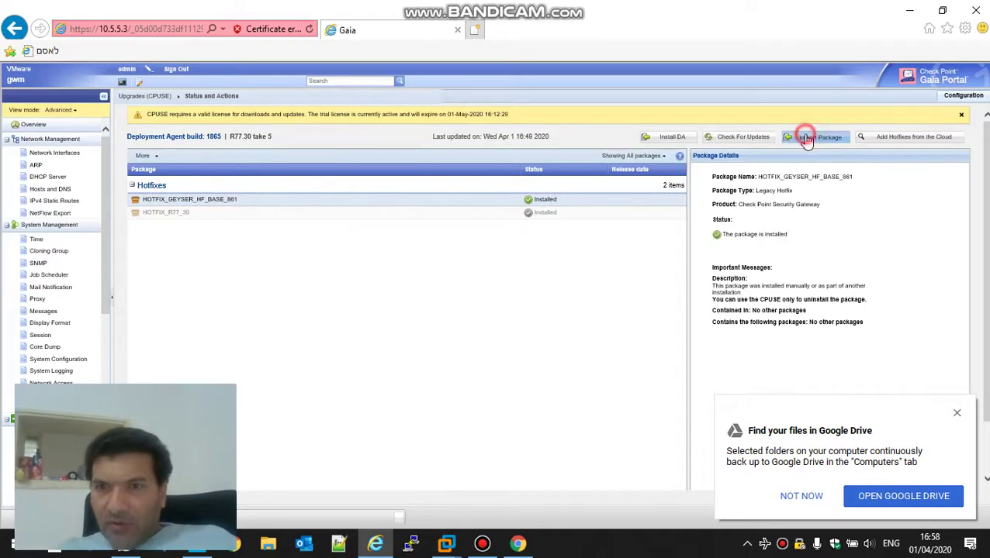
click(546, 291)
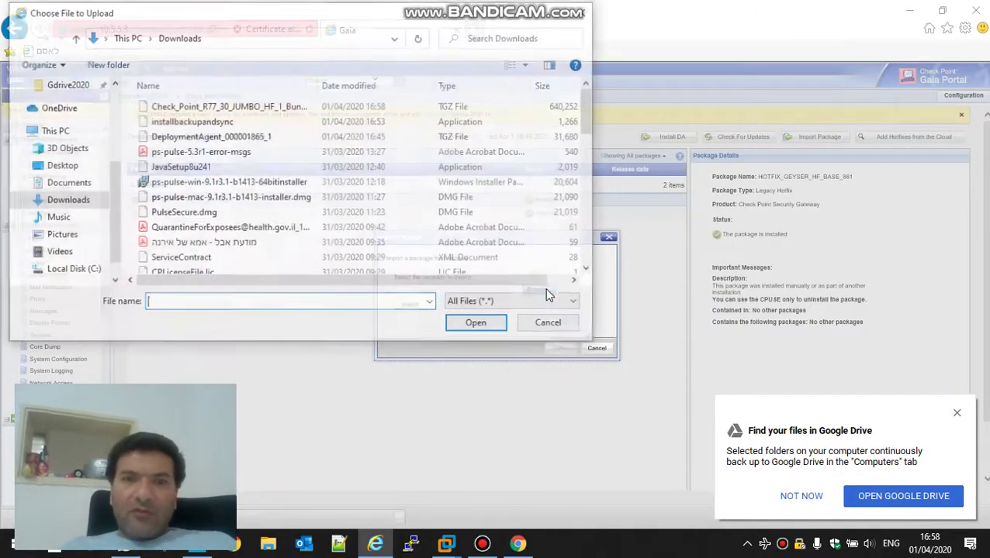
double_click(264, 107)
click(409, 306)
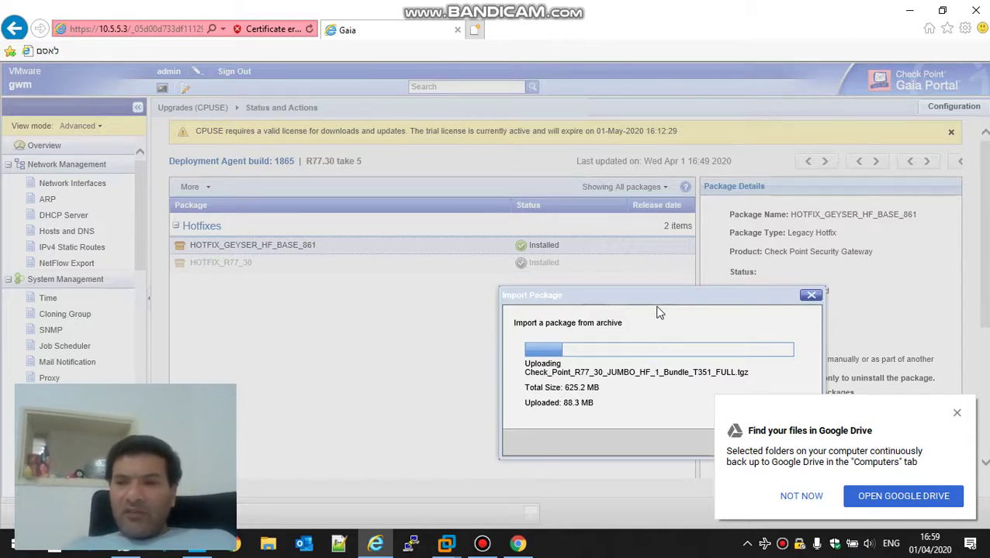
Step: Dismiss the Google Drive notification and wait until CPUSE starts importing the Jumbo package
click(958, 414)
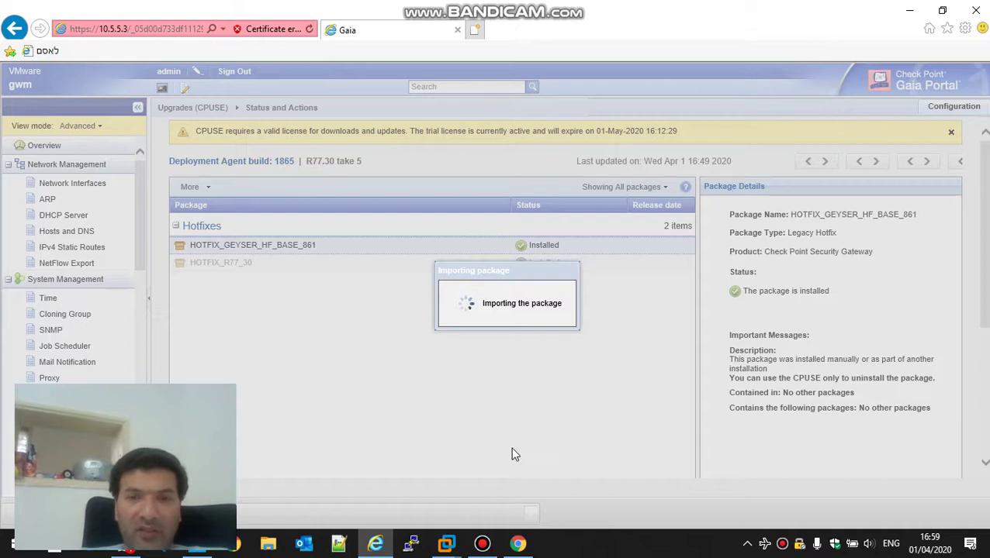
click(483, 544)
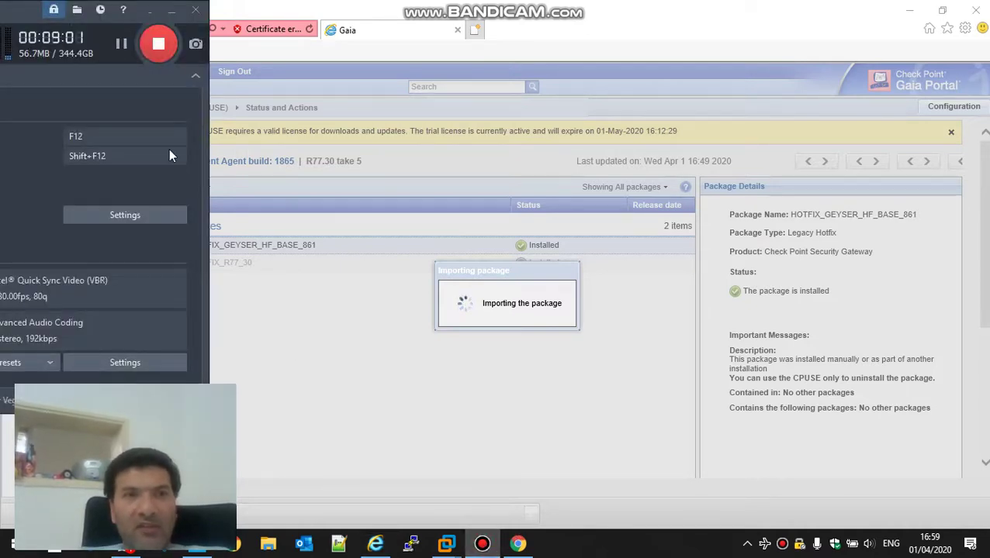
Step: Run the Verifier on the Jumbo Hotfix package and close the allowed-to-install results
click(120, 45)
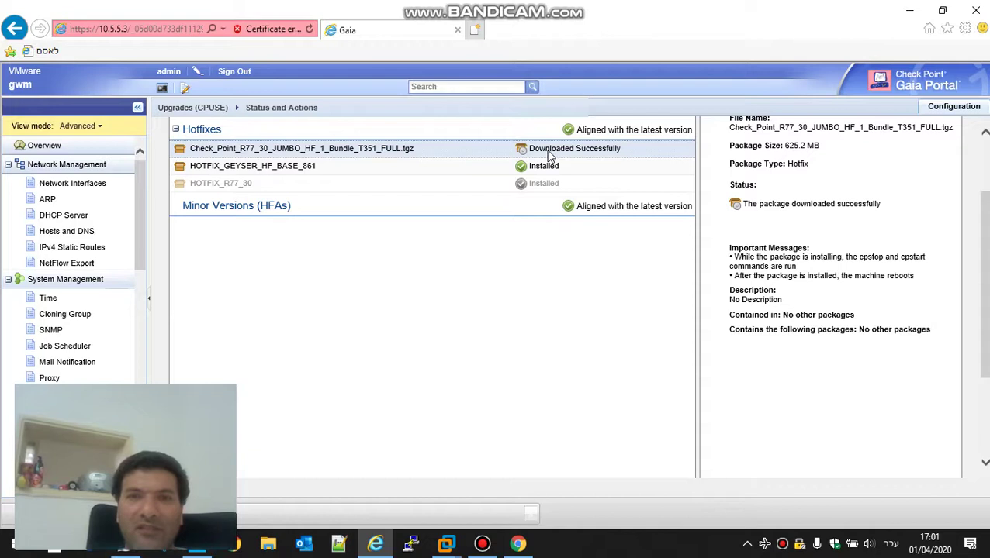
click(548, 149)
right_click(549, 149)
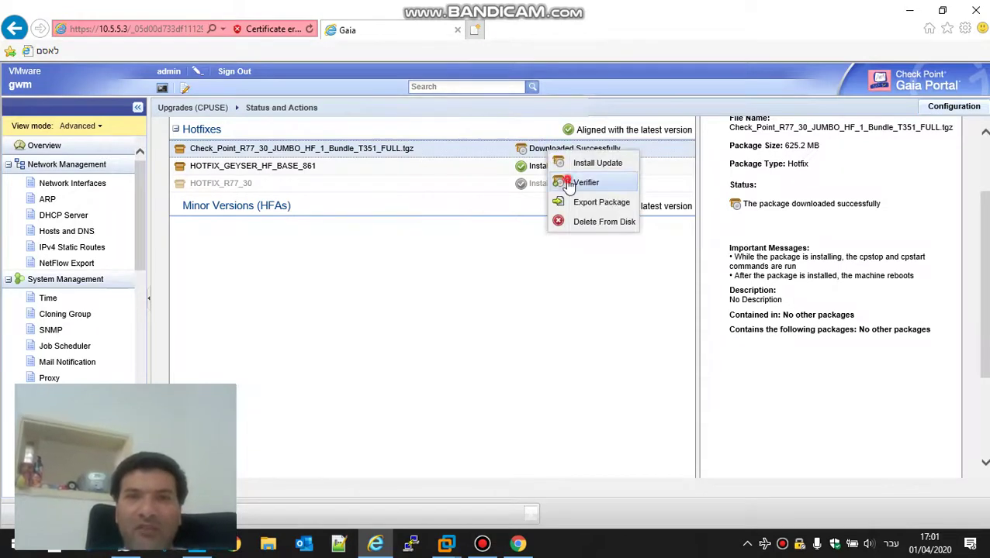
click(564, 181)
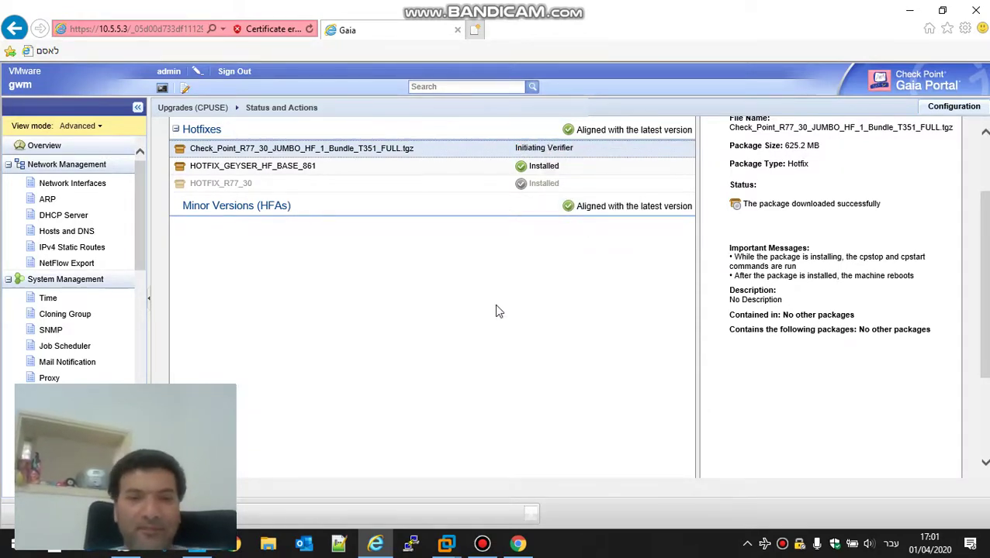
click(483, 545)
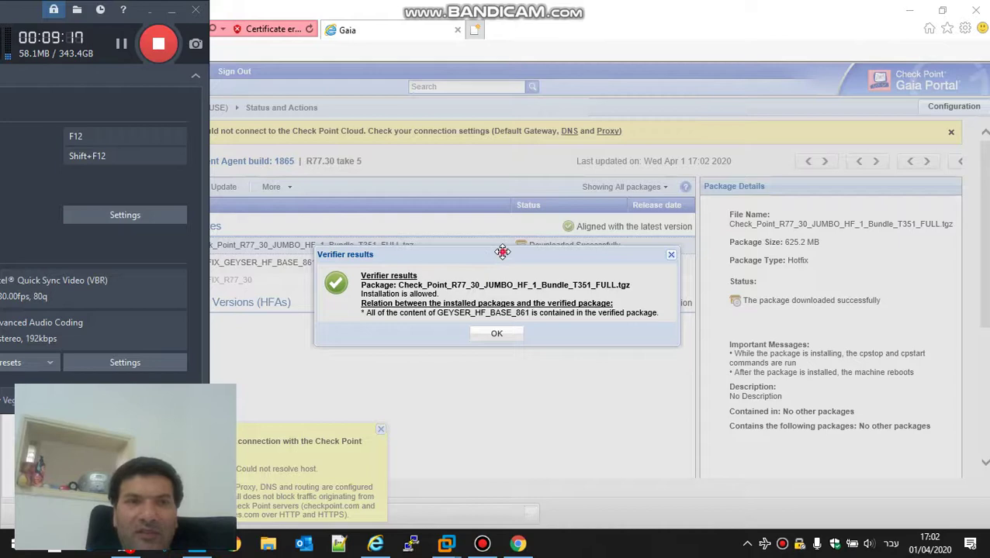
click(503, 252)
click(496, 336)
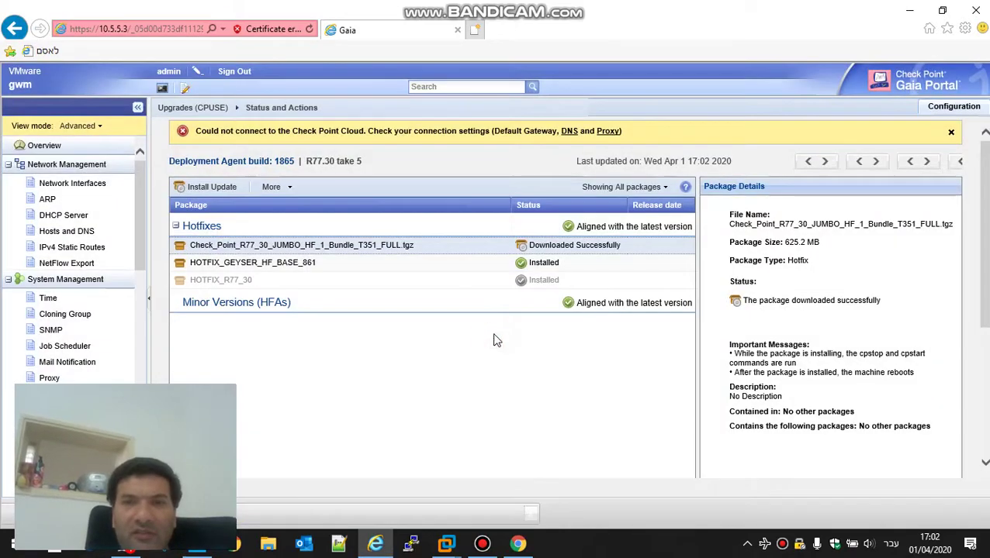
Step: Choose Install Update for the Jumbo Hotfix Take 351 package
scroll(563, 253, down, 2)
right_click(563, 253)
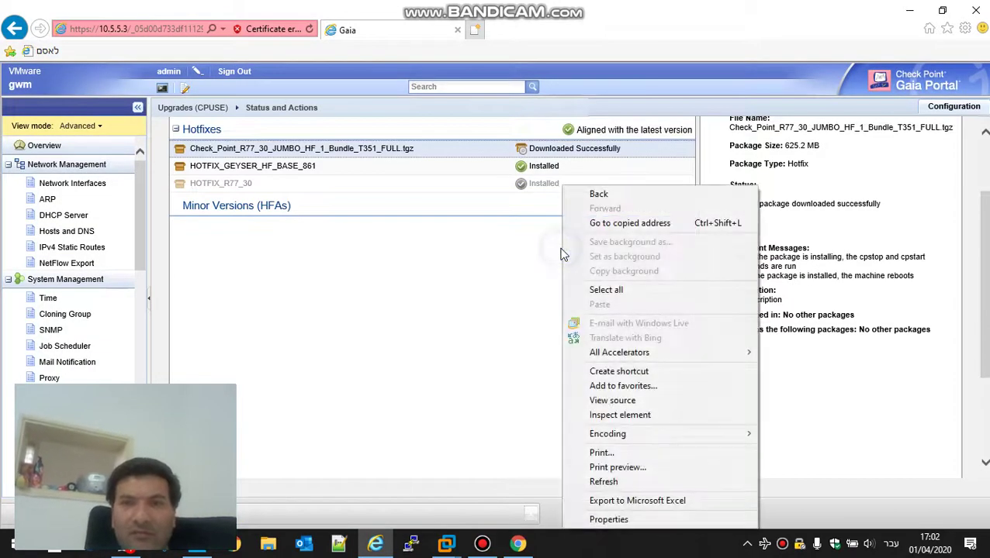
click(546, 153)
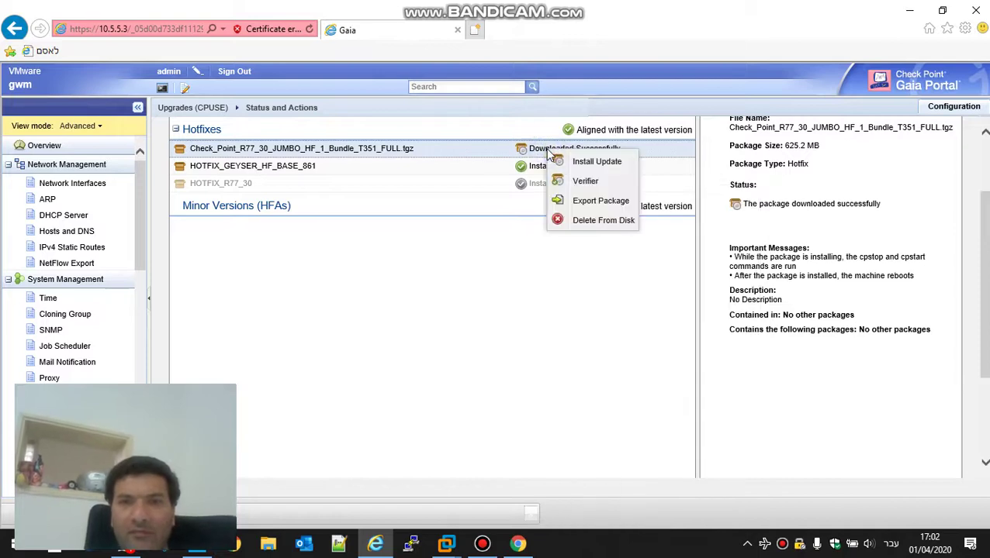
click(559, 159)
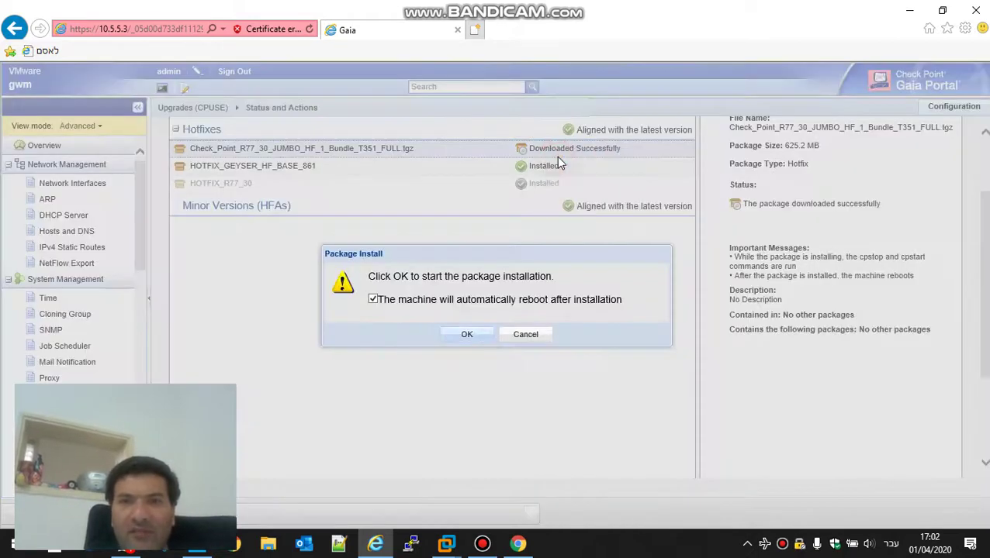
Step: Confirm the Package Install dialog so the Jumbo Hotfix shows Initiating Install
click(468, 335)
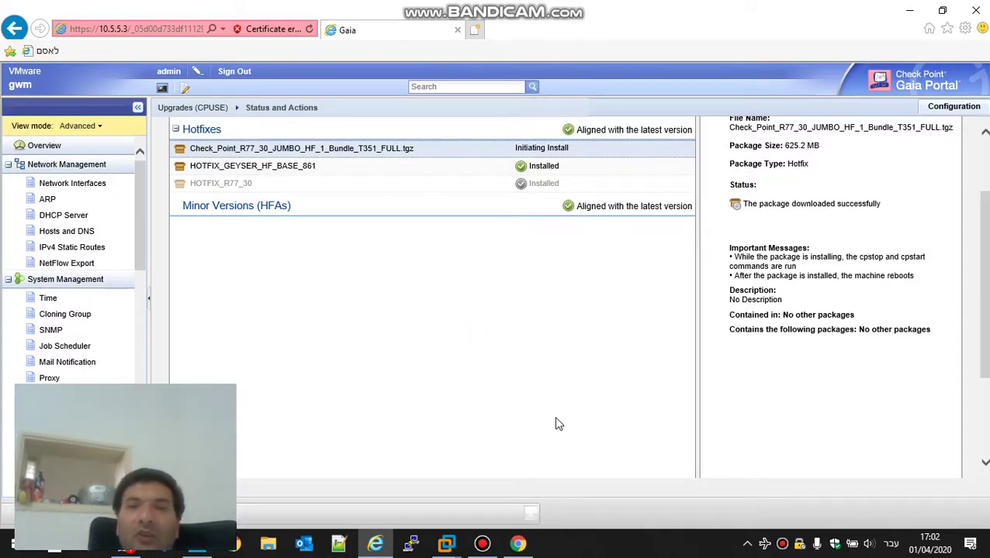
click(487, 550)
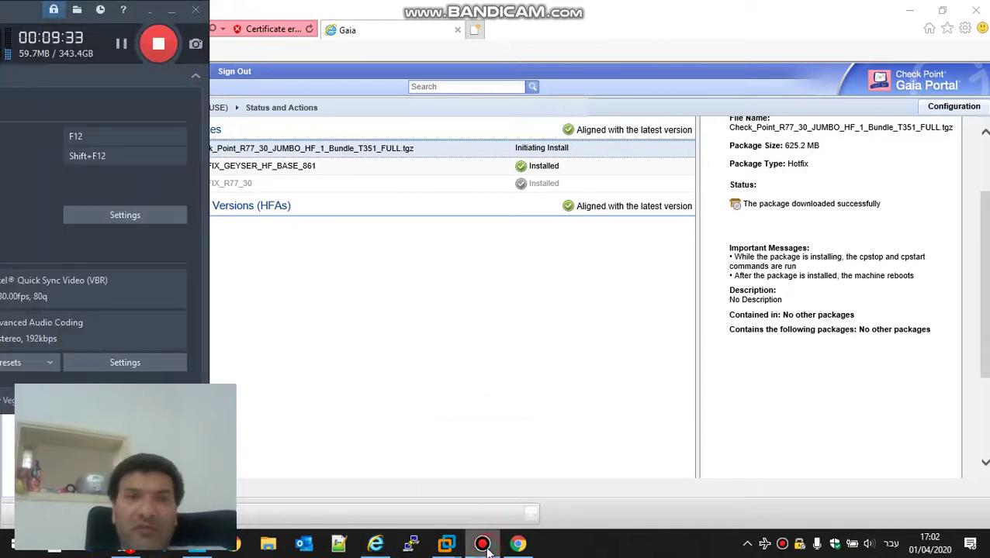